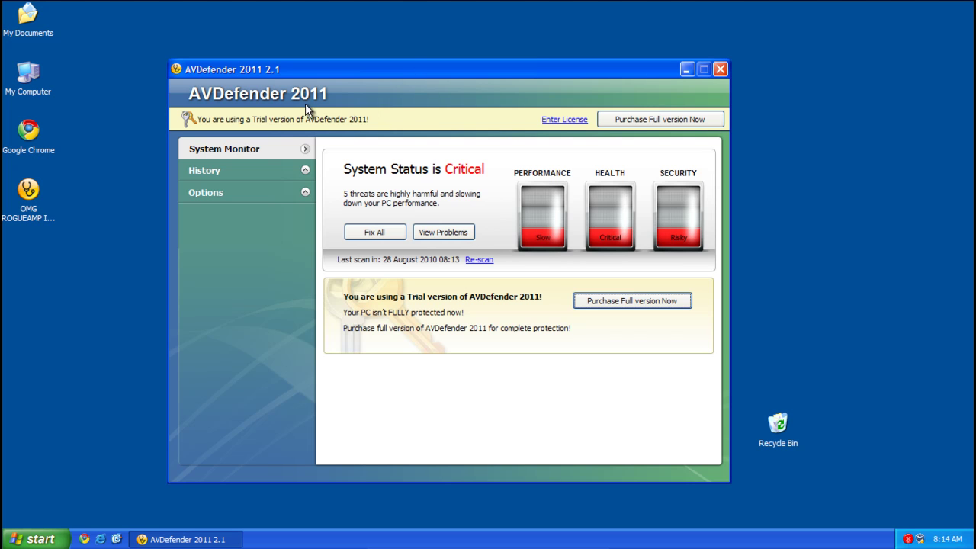
# - Try to launch Google Chrome and the Calculator accessory, closing the security alert each one triggers
pyautogui.click(84, 539)
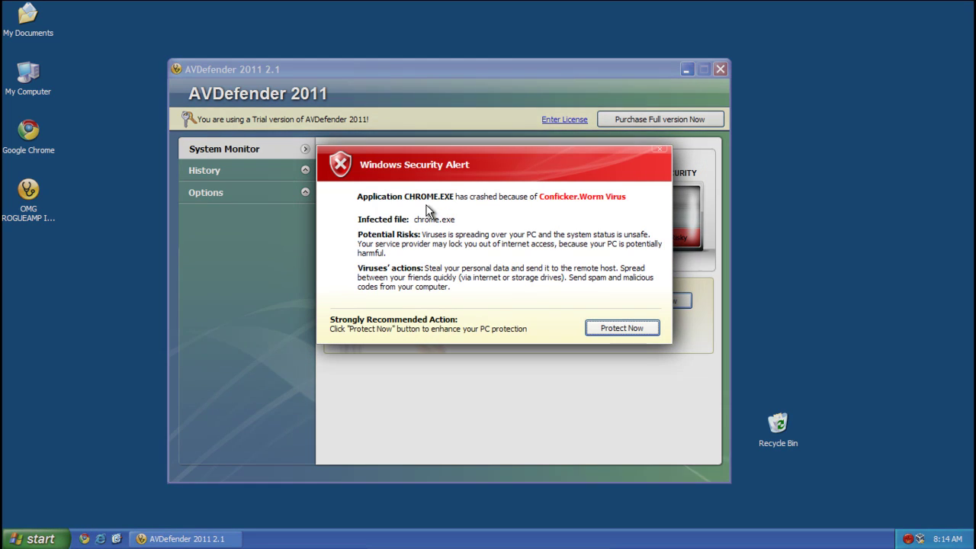
pyautogui.click(660, 152)
pyautogui.click(17, 542)
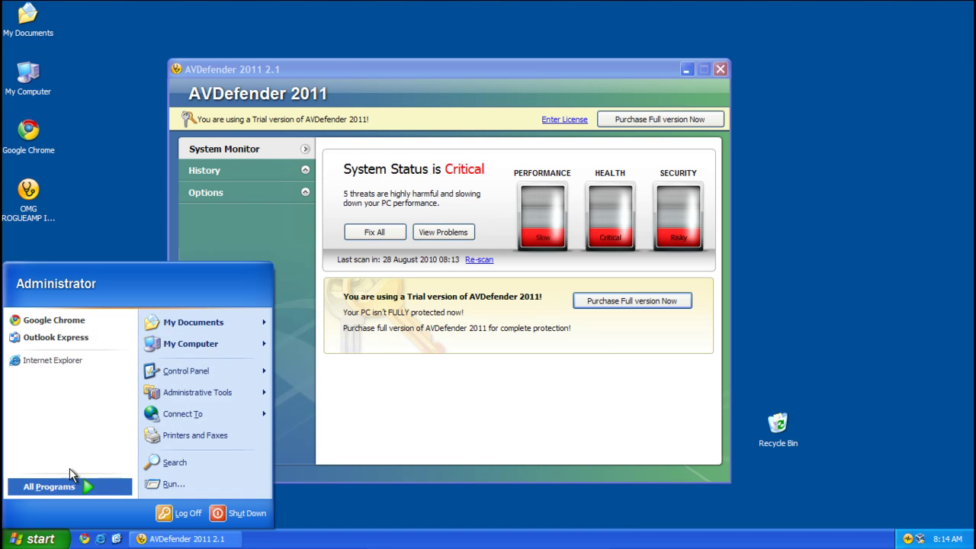
pyautogui.click(80, 488)
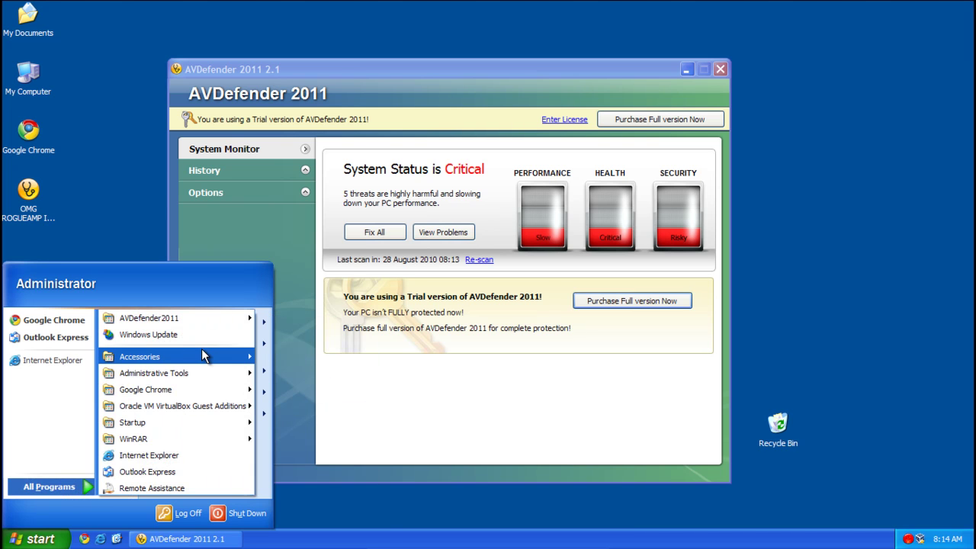
pyautogui.moveTo(191, 385)
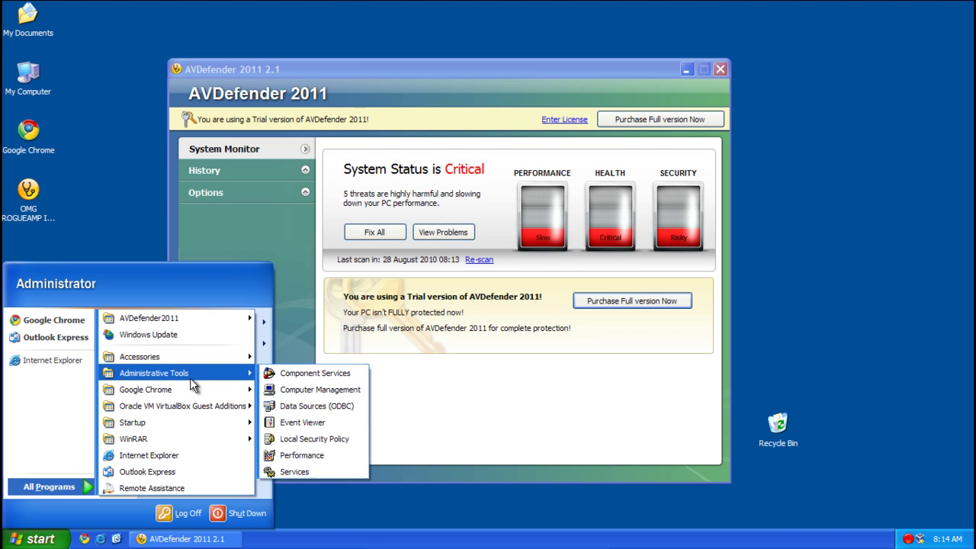
pyautogui.moveTo(213, 355)
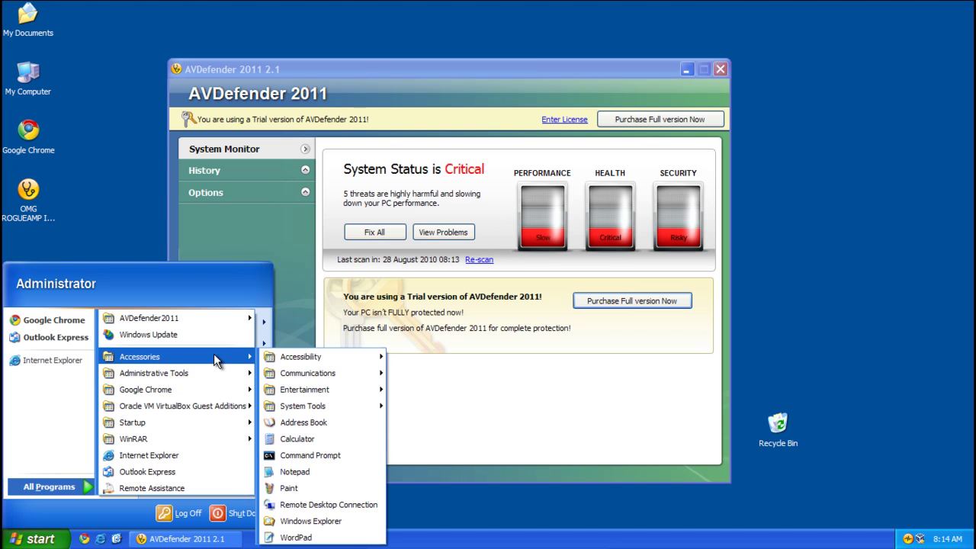
pyautogui.click(305, 439)
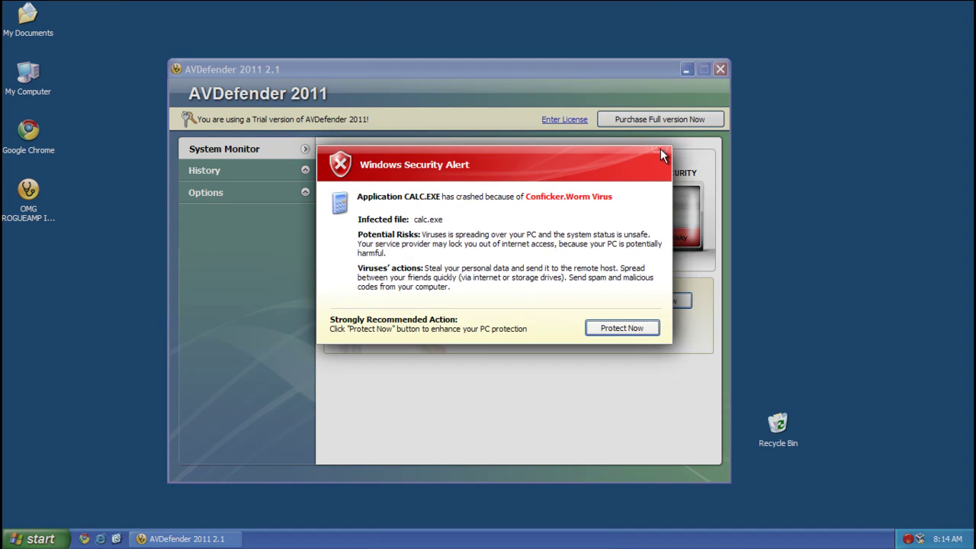
pyautogui.click(661, 149)
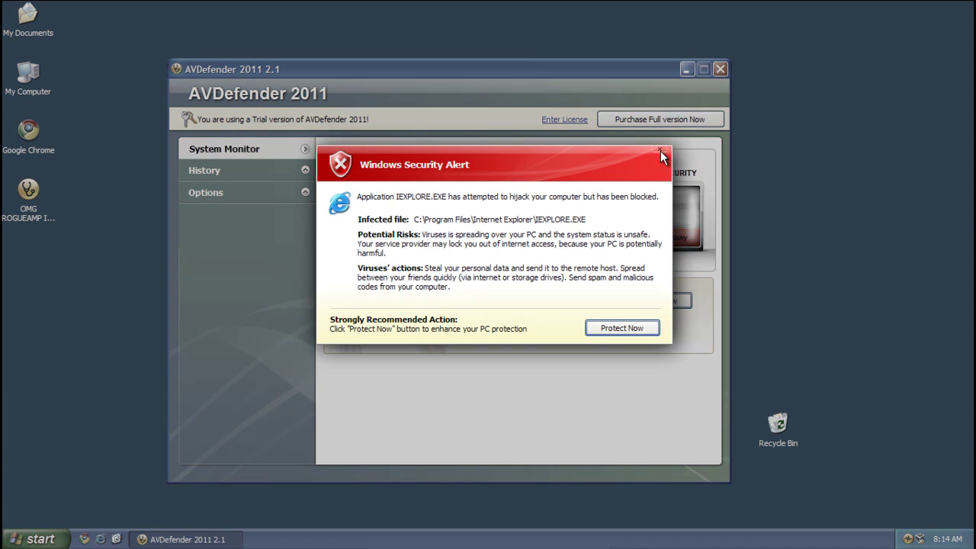
# - Close the IEXPLORE.EXE alert and launch Internet Explorer, declining the Google Security fix and bringing the browser window forward
pyautogui.click(660, 150)
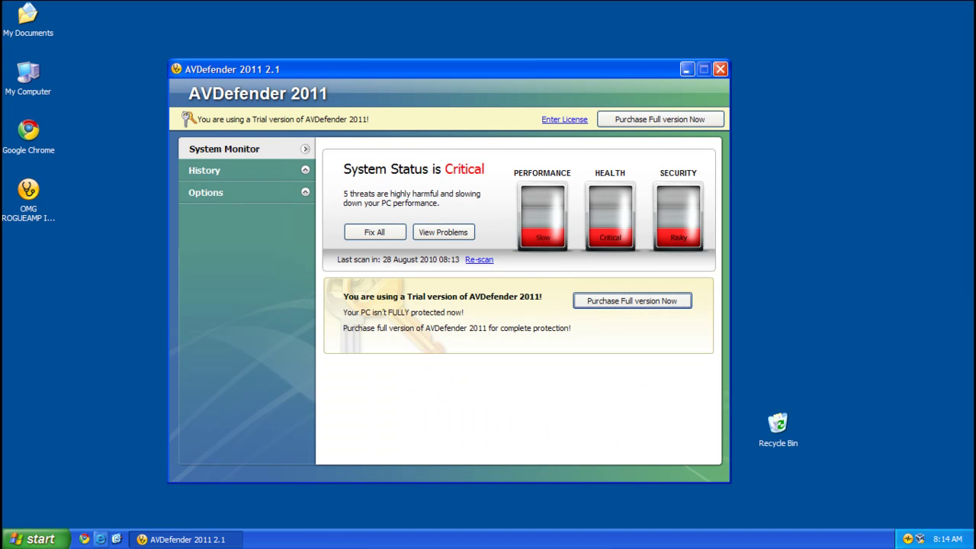
pyautogui.click(100, 538)
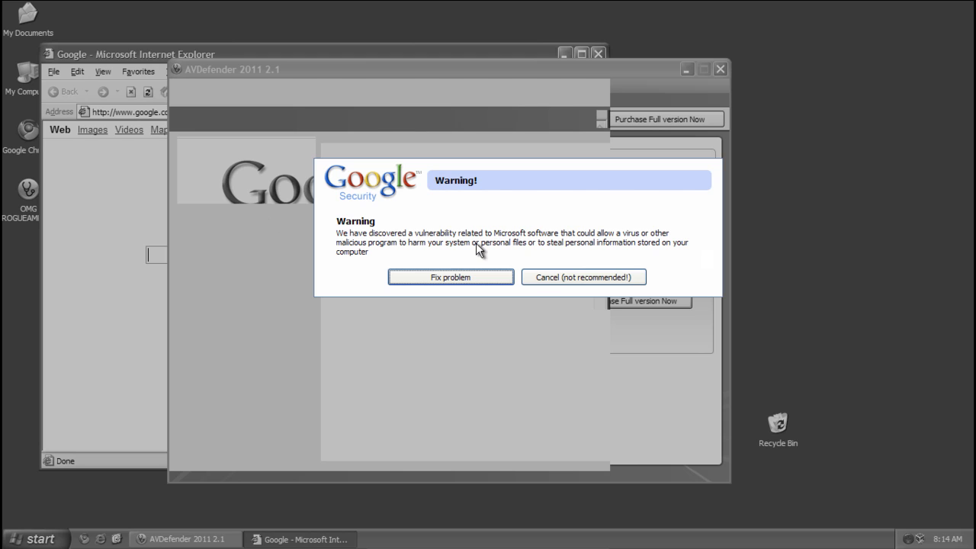
pyautogui.click(574, 279)
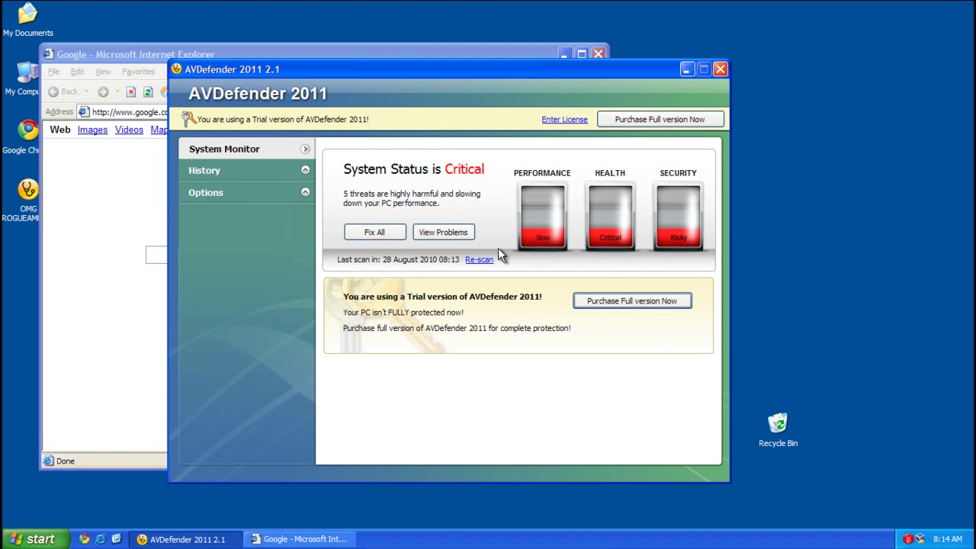
pyautogui.click(516, 54)
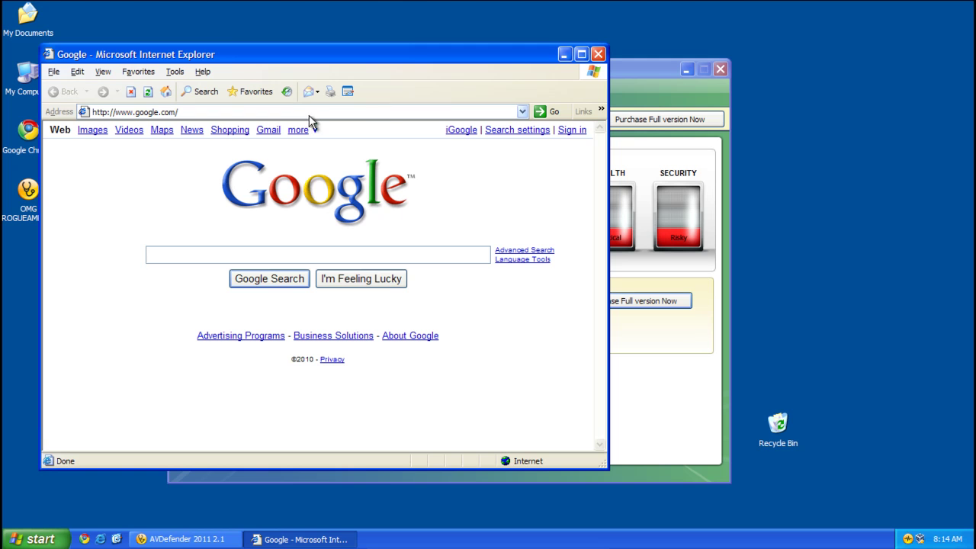
# - Load live.sysinternals.com in Internet Explorer
pyautogui.click(349, 113)
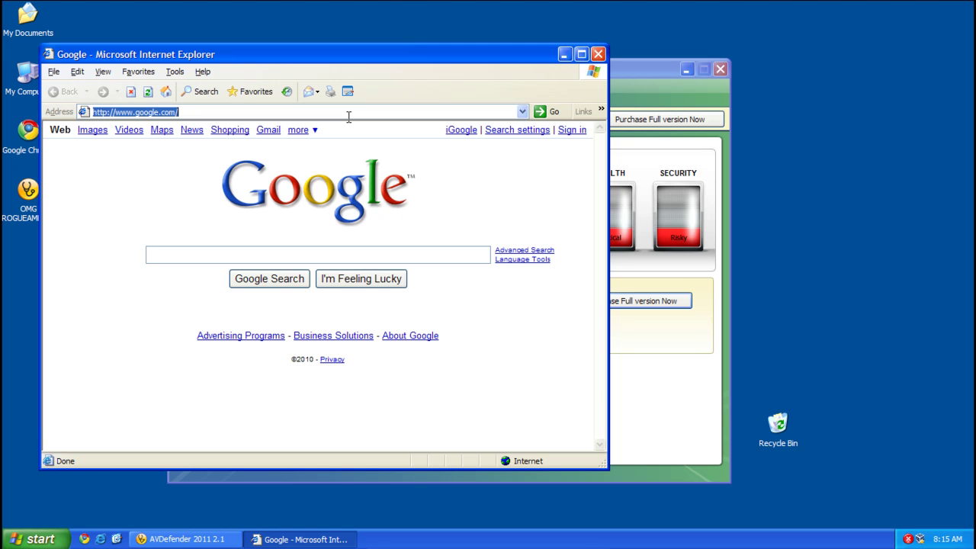
pyautogui.write('live.s')
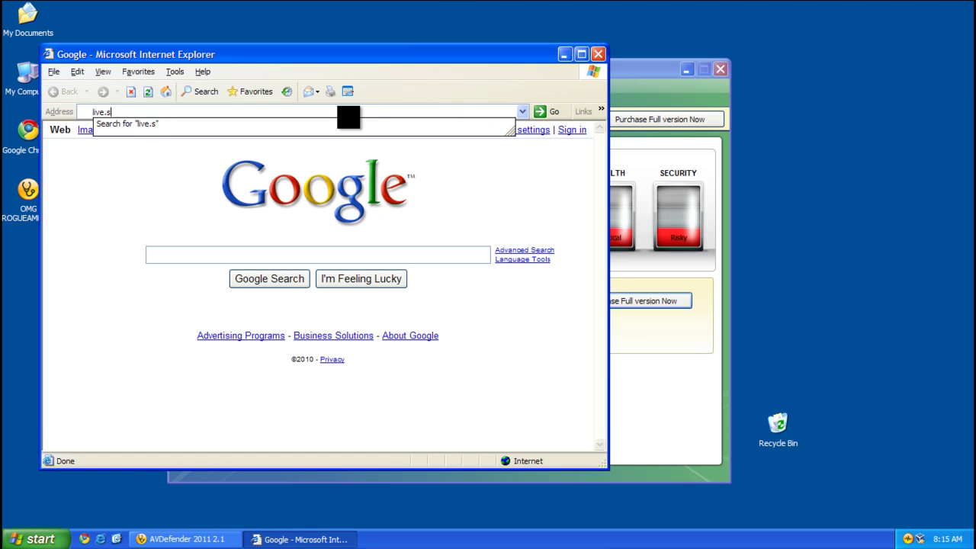
pyautogui.write('ysinternals.co')
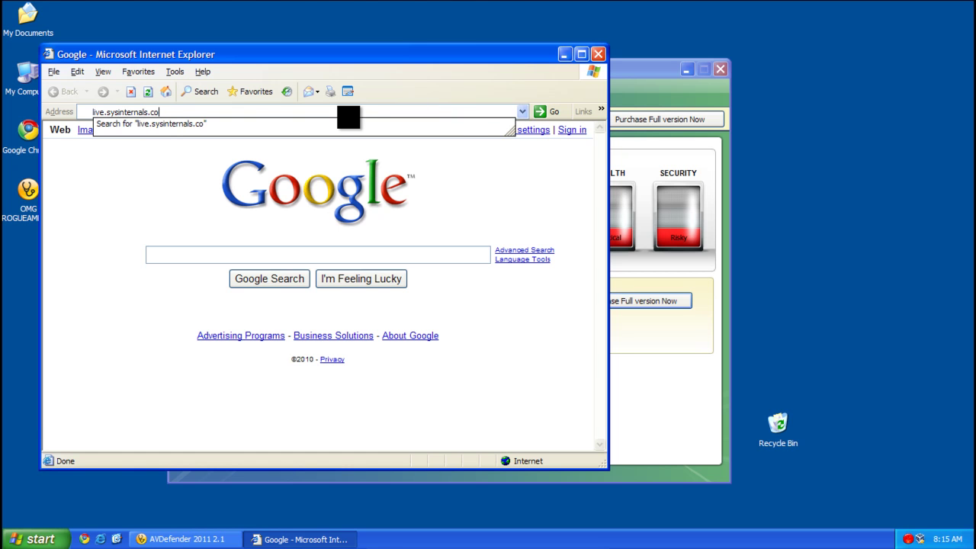
pyautogui.write('m')
pyautogui.press('Return')
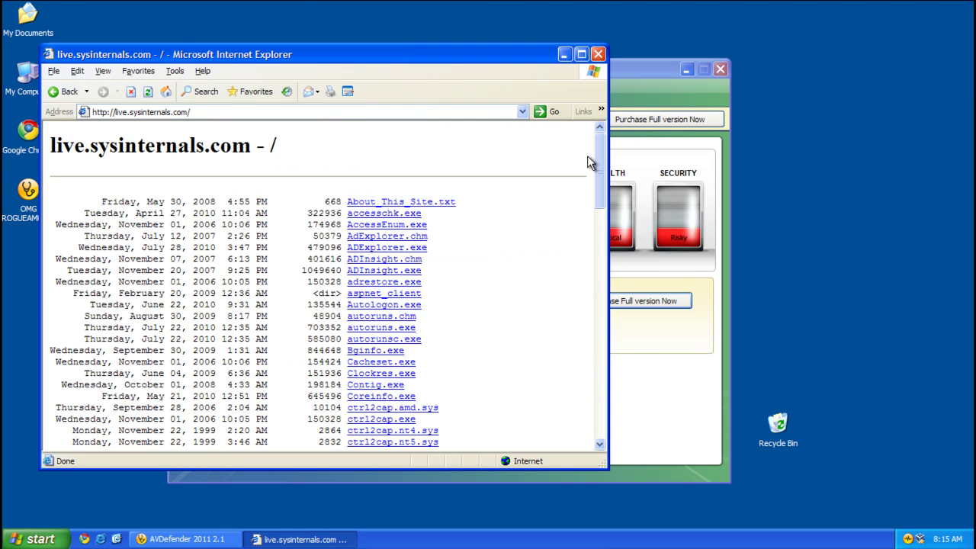
# - Download procexp.exe from the Sysinternals file list and save it to the Desktop as iexplore.exe
pyautogui.moveTo(597, 162); pyautogui.dragTo(597, 336)
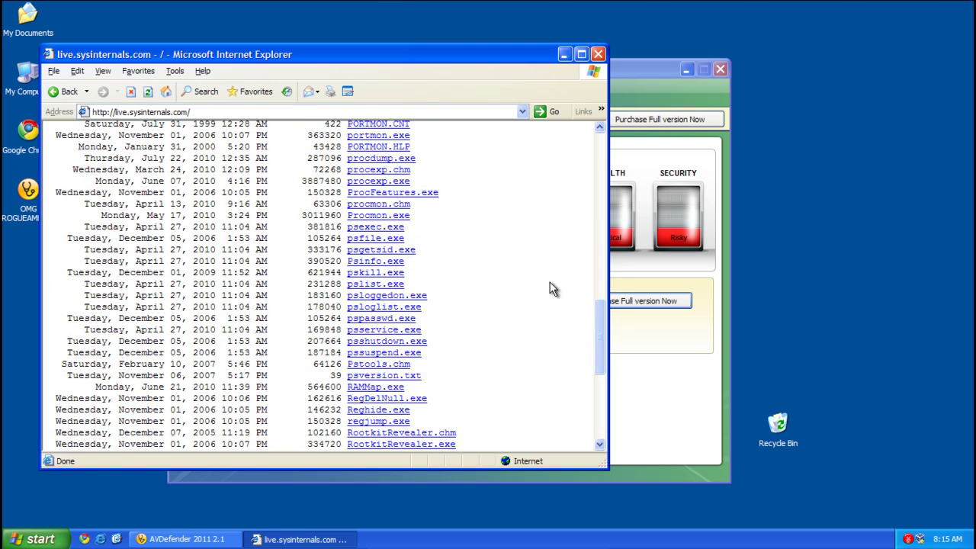
pyautogui.scroll(1, 463, 305)
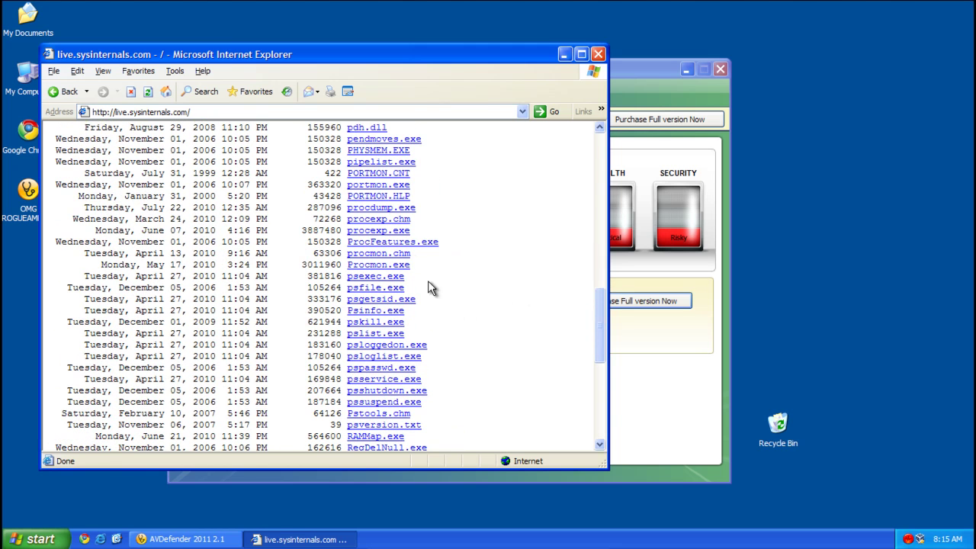
pyautogui.click(357, 233)
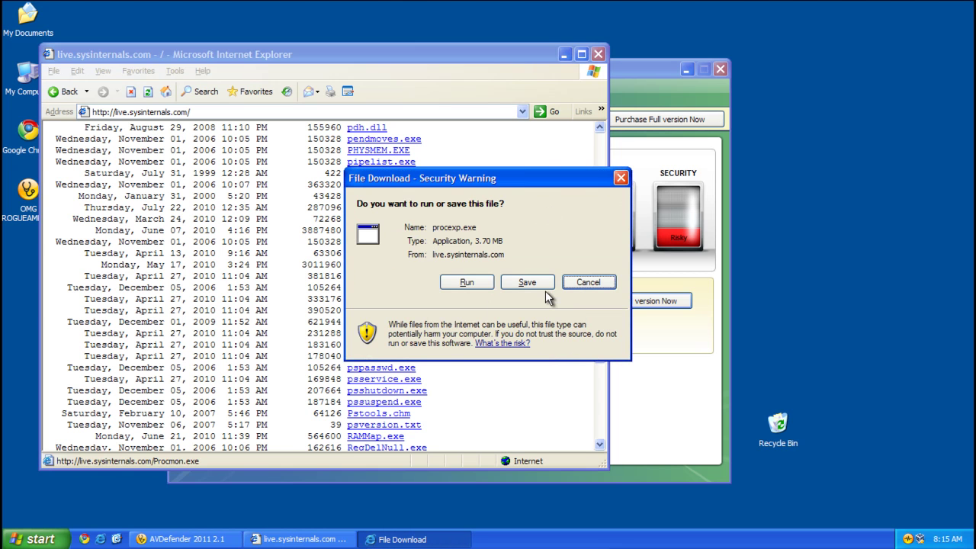
pyautogui.click(536, 284)
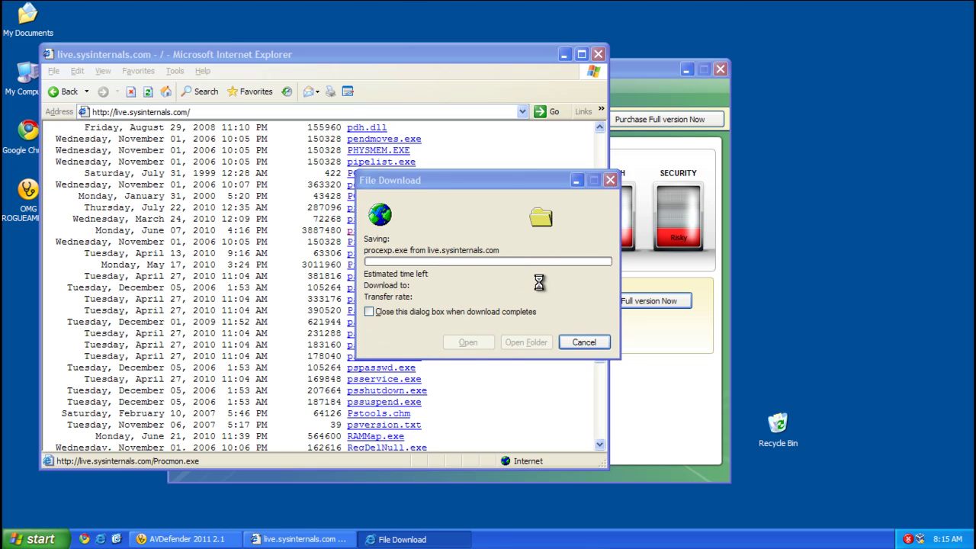
pyautogui.write('iexplore')
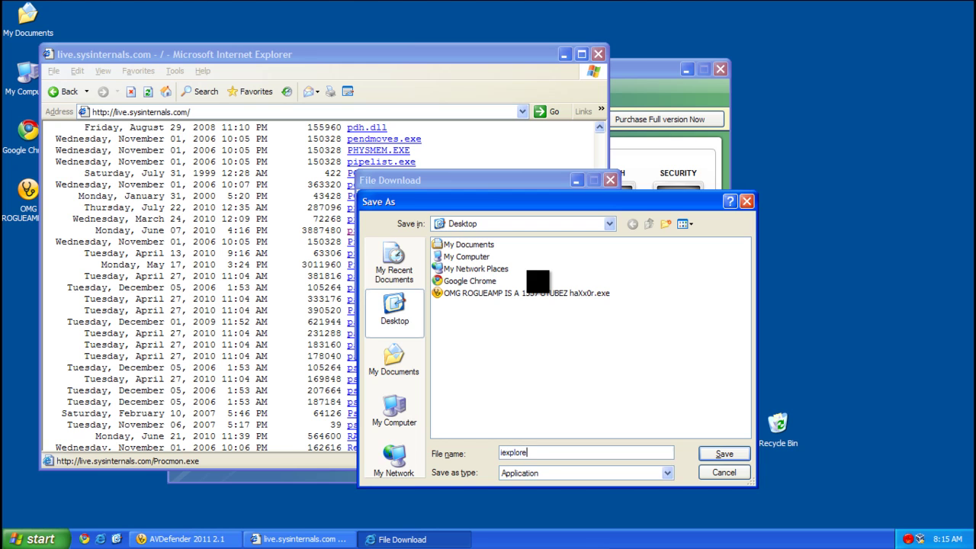
pyautogui.write('.exe')
pyautogui.press('Return')
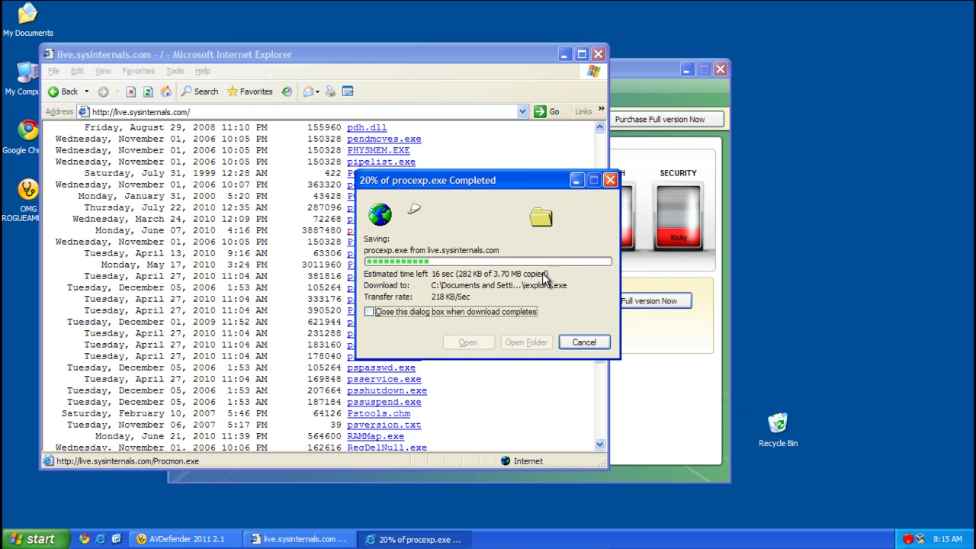
# - Close the browser window and run the downloaded iexplore.exe, accepting the Process Explorer license agreement
pyautogui.click(598, 54)
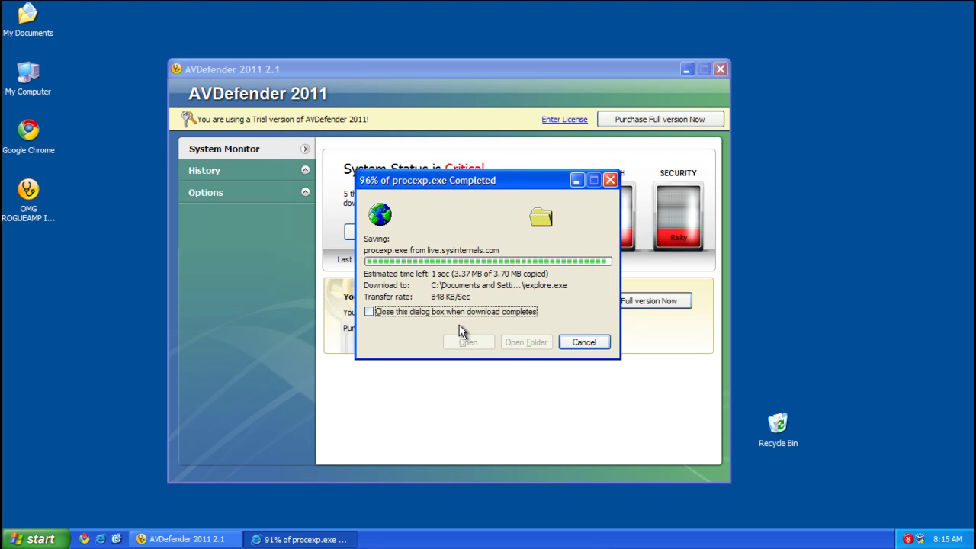
pyautogui.click(469, 342)
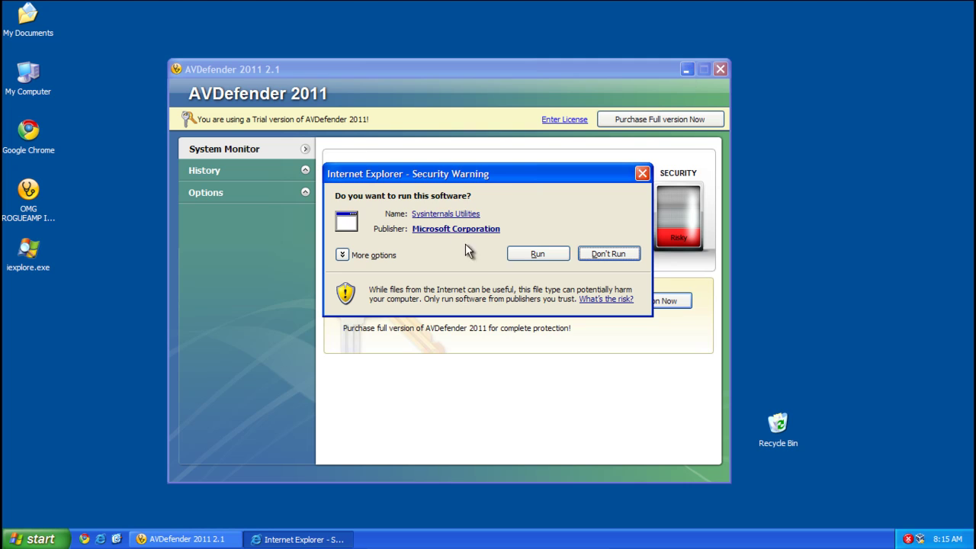
pyautogui.click(534, 254)
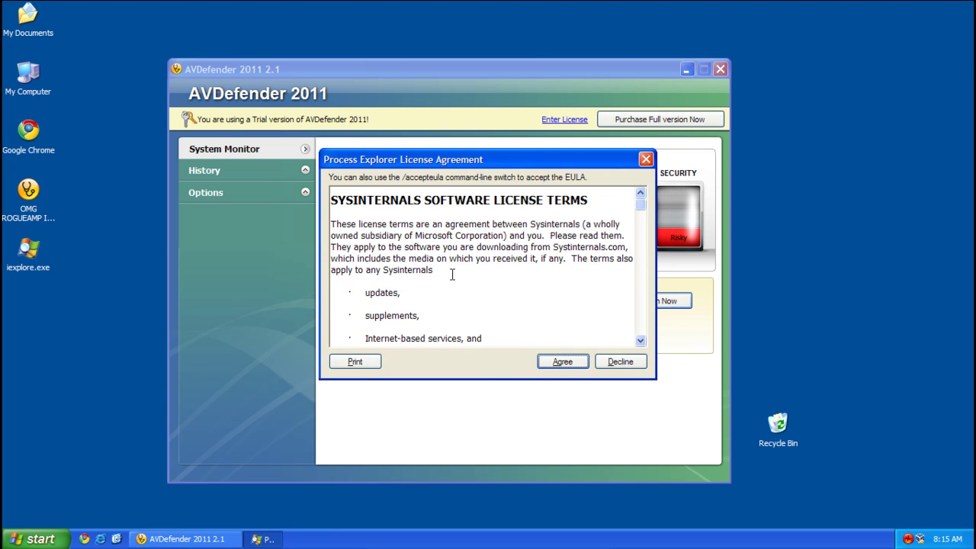
pyautogui.click(556, 365)
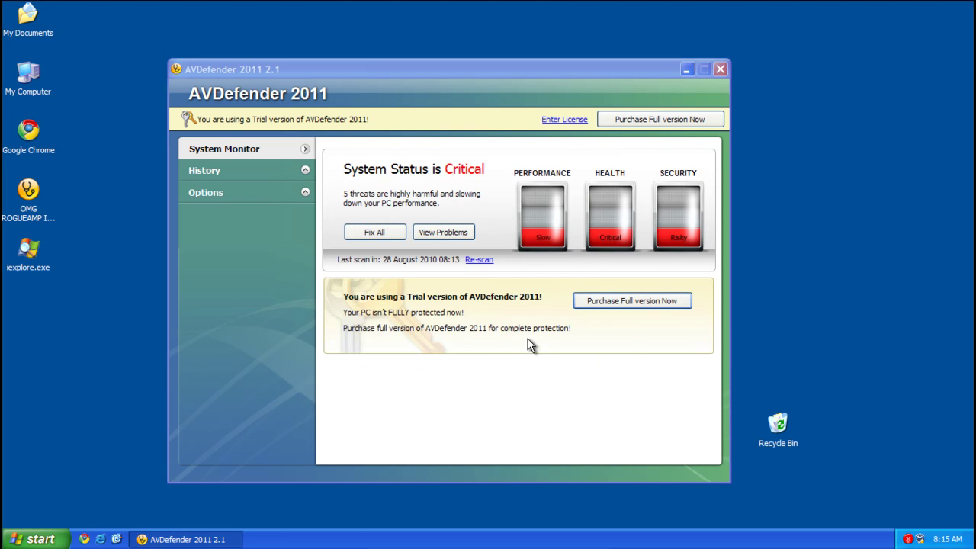
# - Minimize AVDefender 2011 and kill the process tree of the parent lkwjlgutrt.exe process in Process Explorer
pyautogui.click(688, 70)
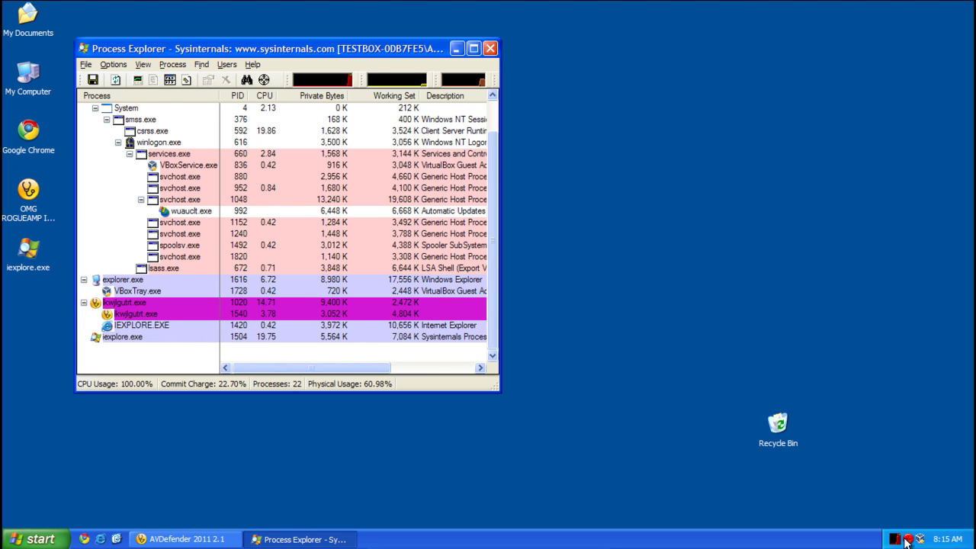
pyautogui.rightClick(113, 302)
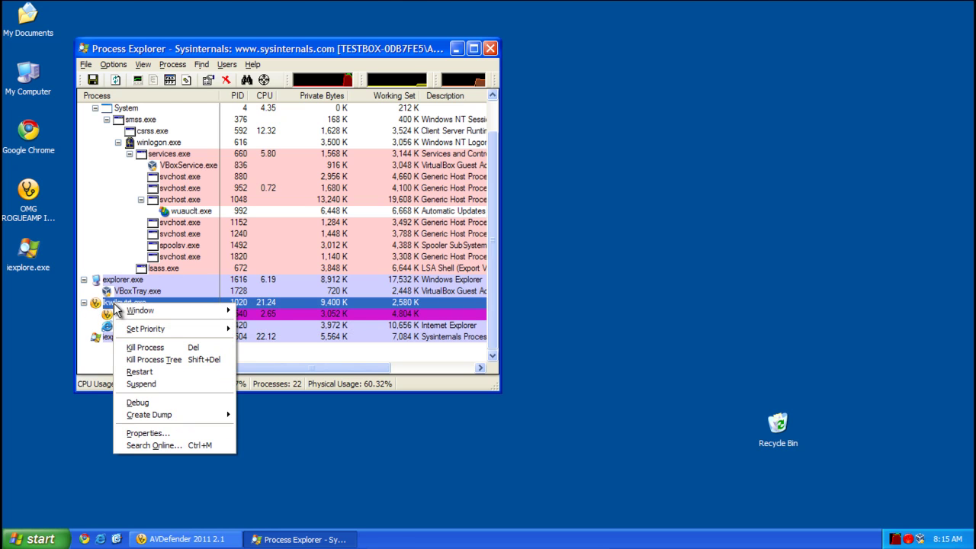
pyautogui.click(168, 359)
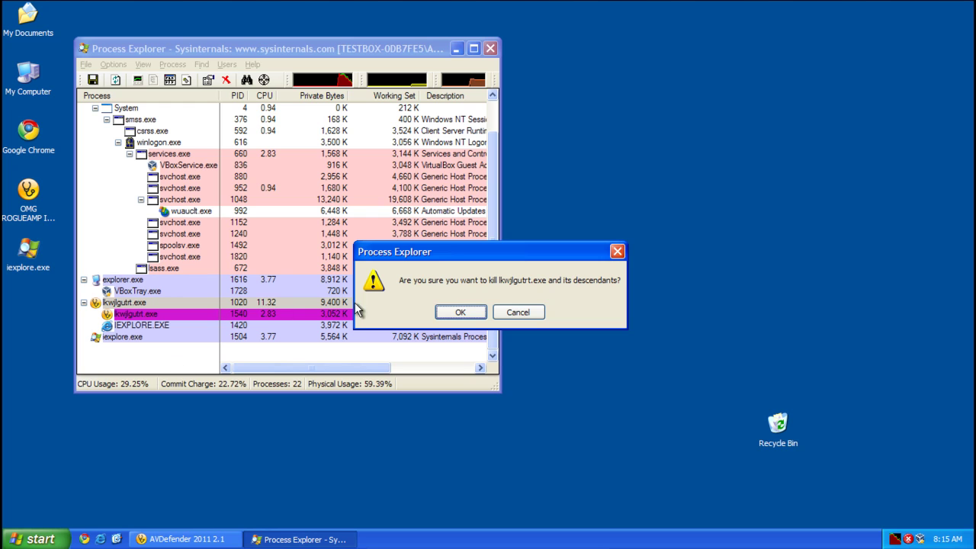
pyautogui.click(461, 319)
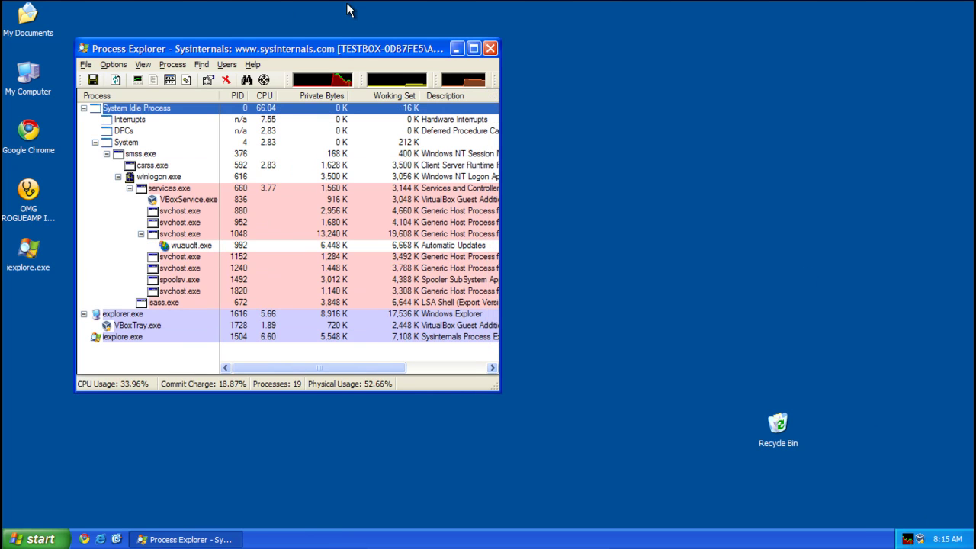
# - Close Process Explorer and open the Registry Editor by running regedit
pyautogui.moveTo(436, 78)
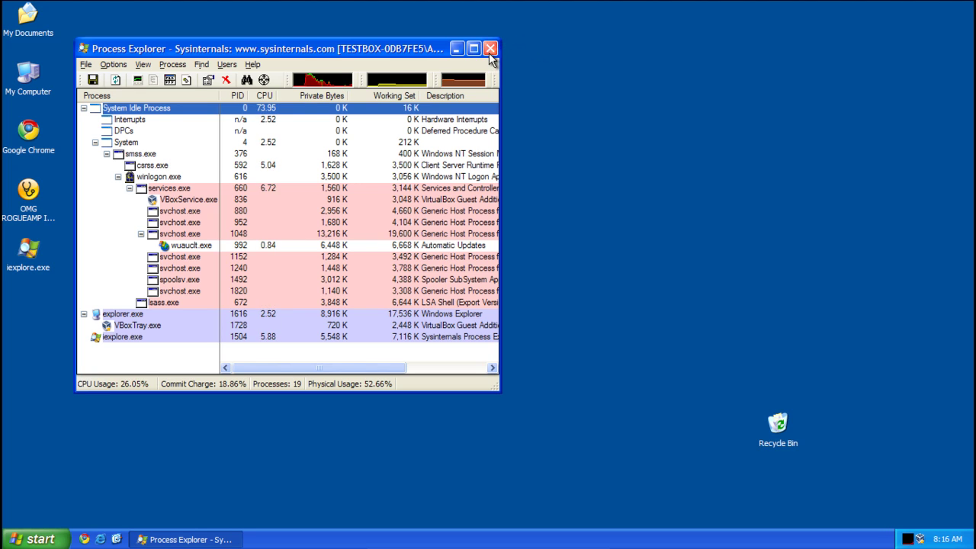
pyautogui.click(489, 52)
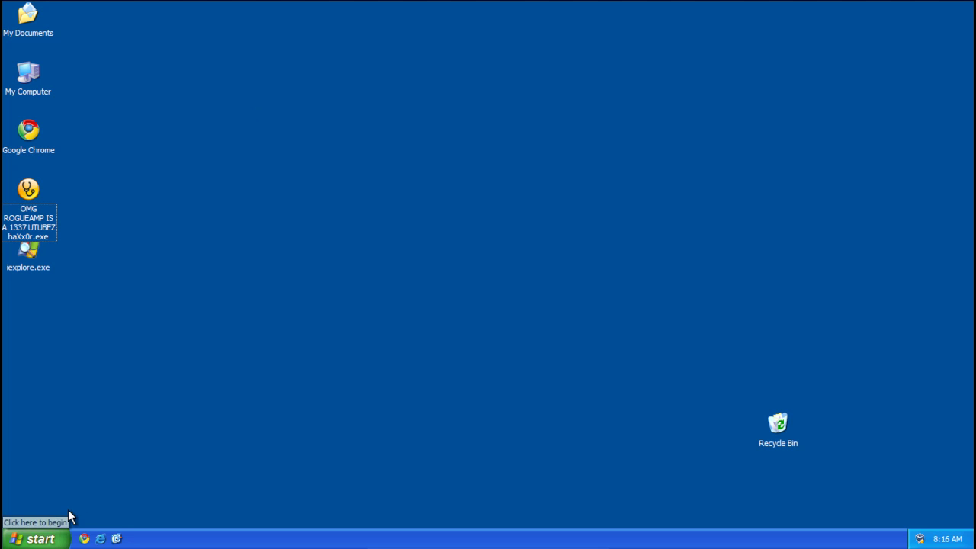
pyautogui.click(30, 540)
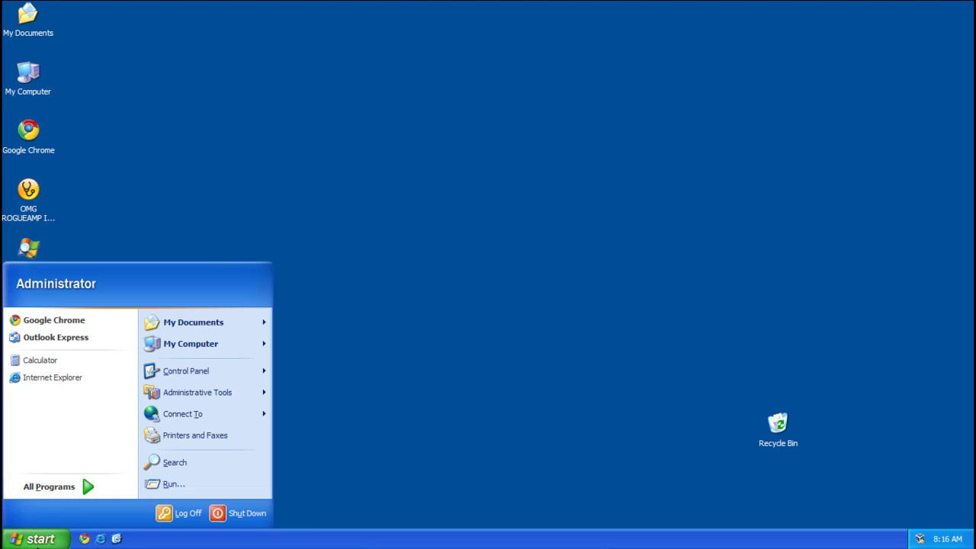
pyautogui.click(175, 485)
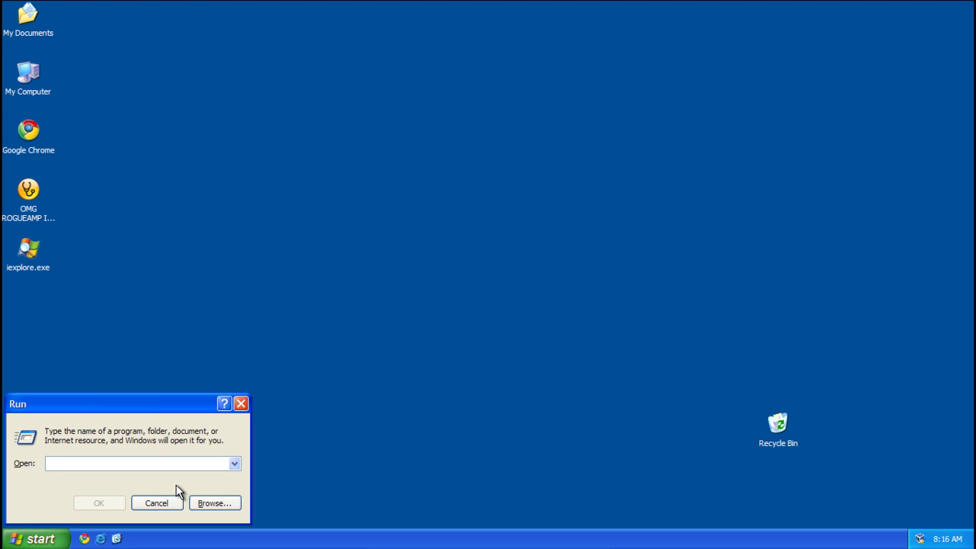
pyautogui.write('reg')
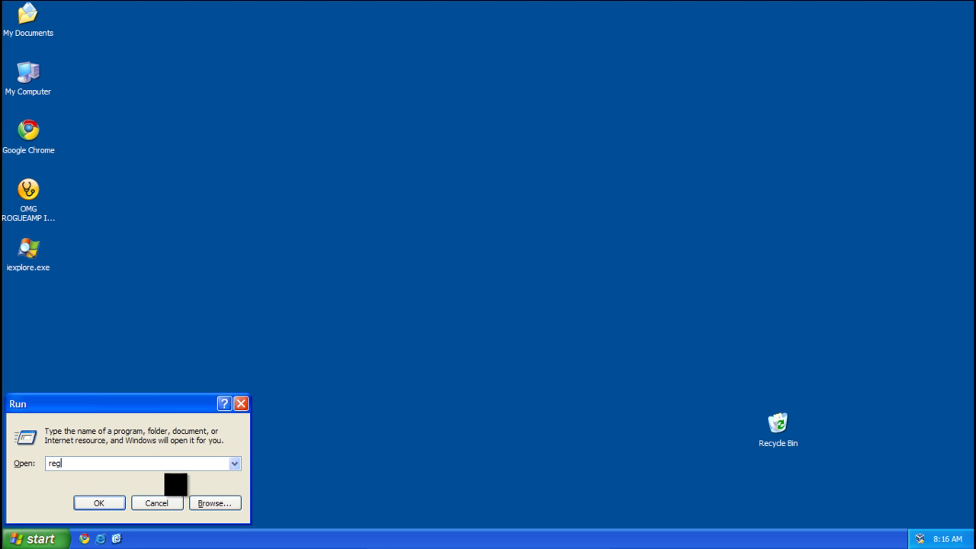
pyautogui.write('edit')
pyautogui.press('Return')
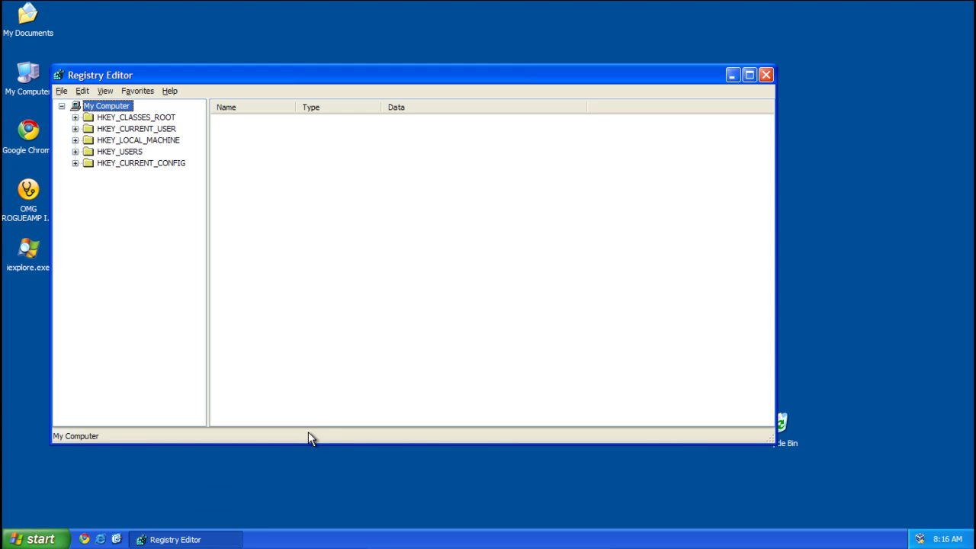
# - Navigate to the registry key HKEY_LOCAL_MACHINE\SOFTWARE\Microsoft\Windows NT\CurrentVersion\Winlogon and show its values
pyautogui.click(75, 141)
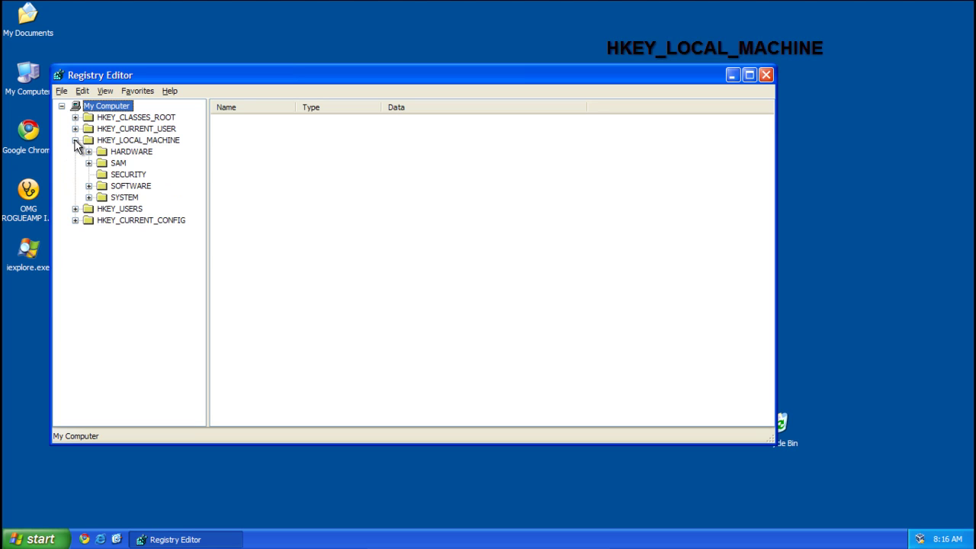
pyautogui.click(88, 187)
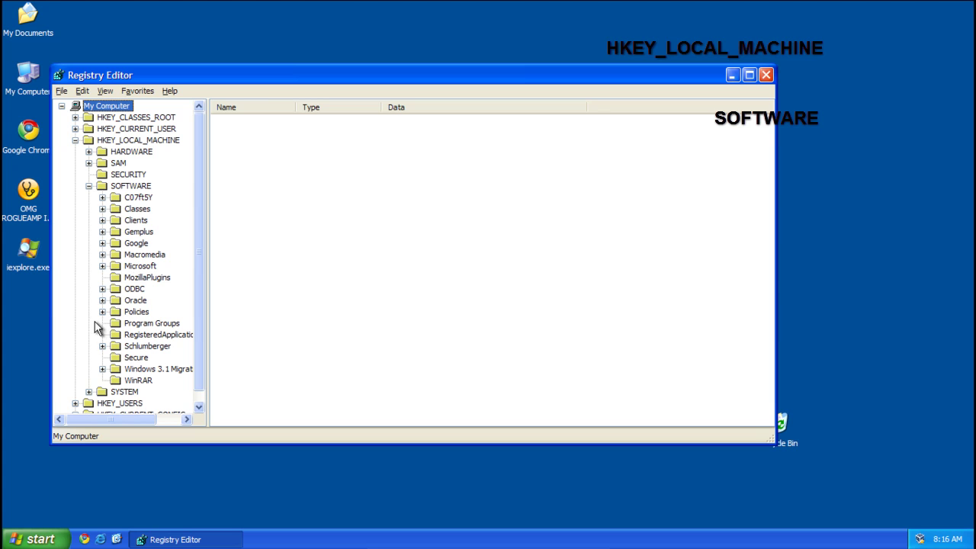
pyautogui.click(102, 265)
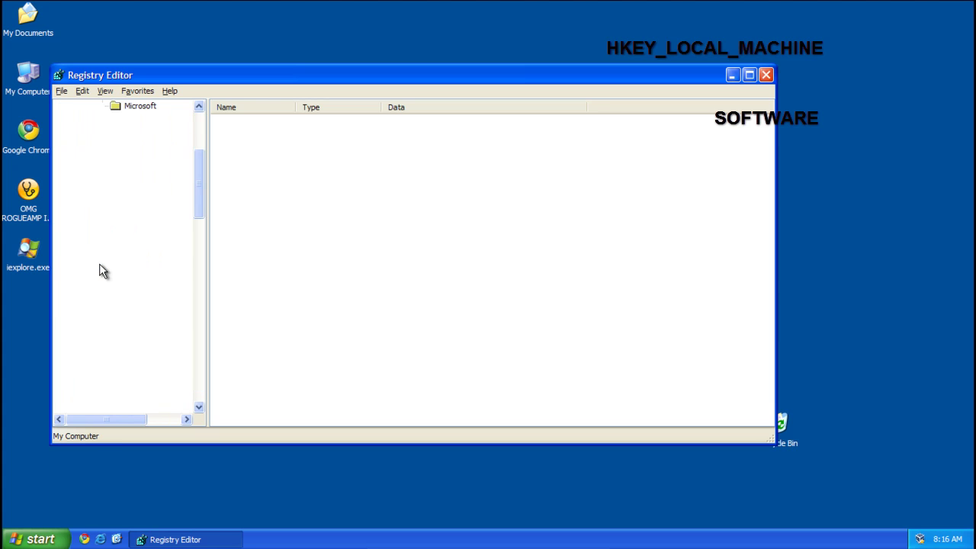
pyautogui.scroll(-6, 115, 293)
pyautogui.scroll(-14, 121, 299)
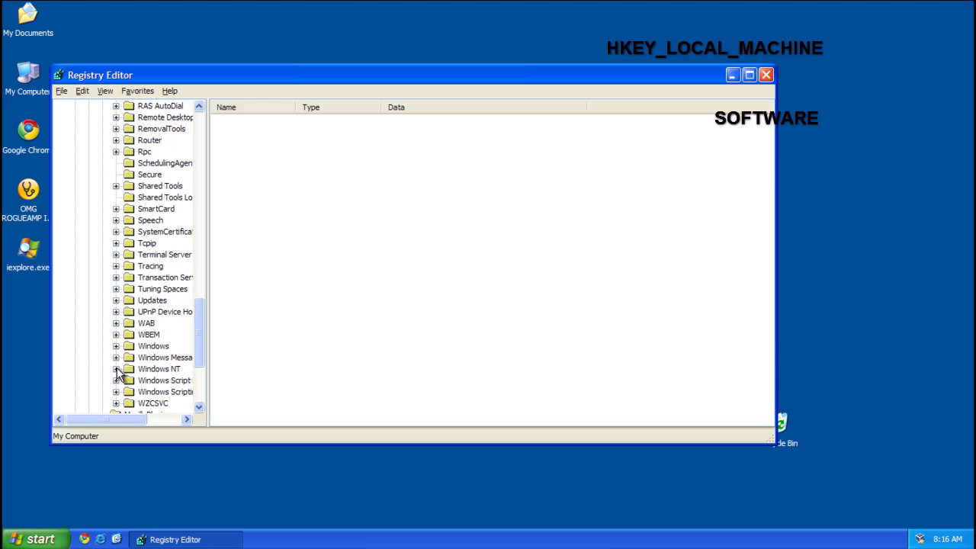
pyautogui.click(116, 369)
pyautogui.click(129, 380)
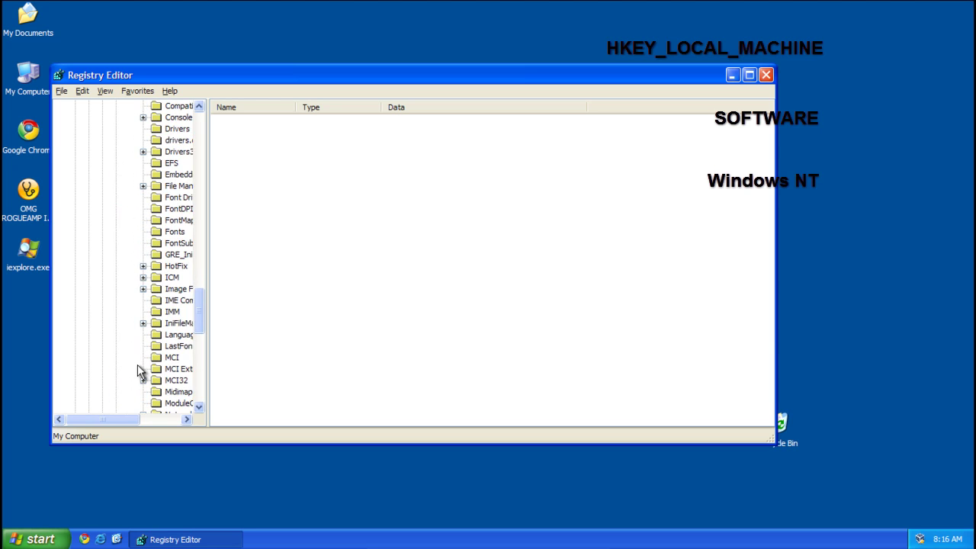
pyautogui.scroll(-7, 114, 368)
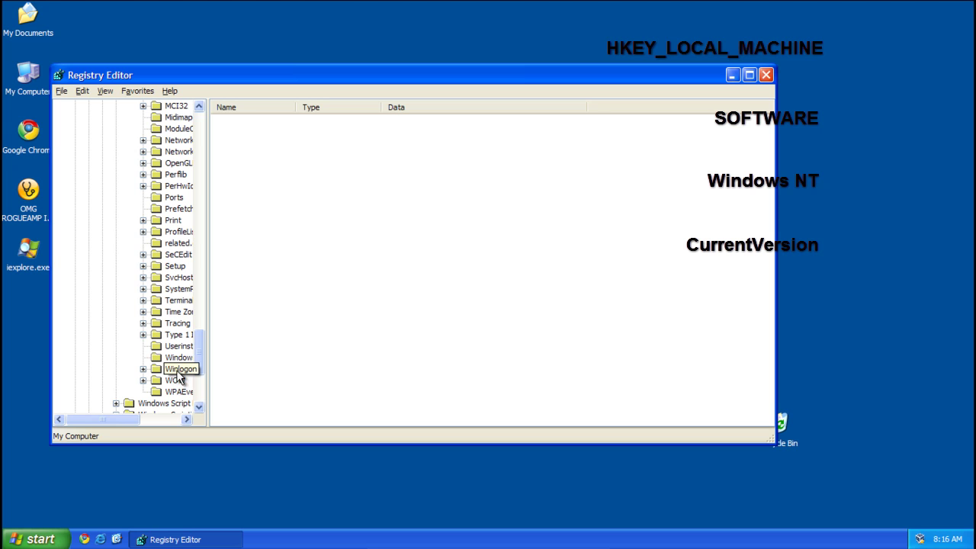
pyautogui.click(180, 374)
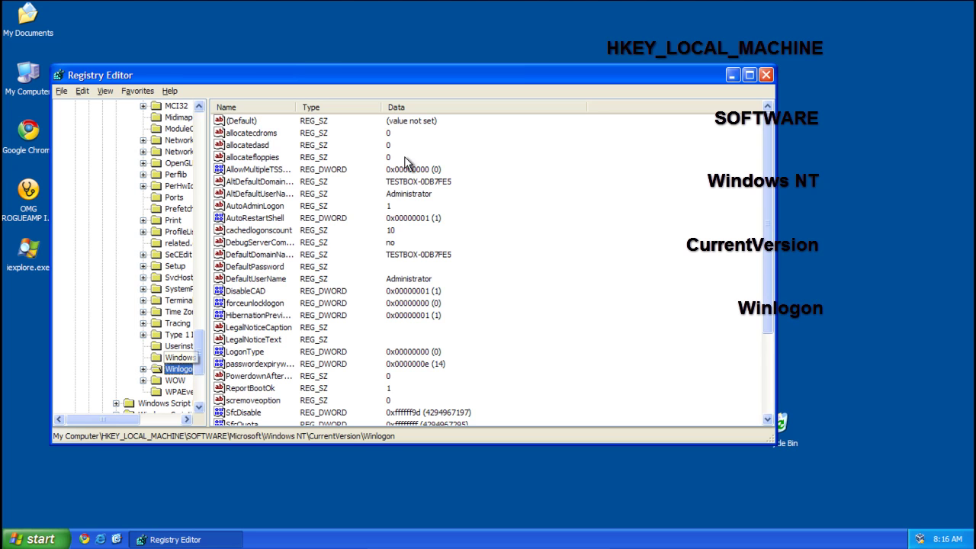
# - Set the Winlogon key's Shell value to explorer.exe and close the Registry Editor
pyautogui.scroll(-3, 534, 260)
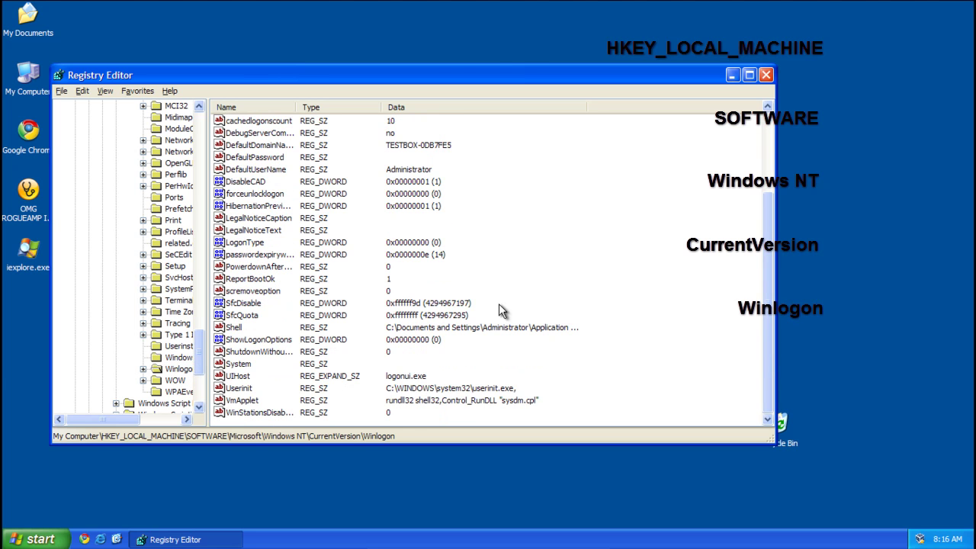
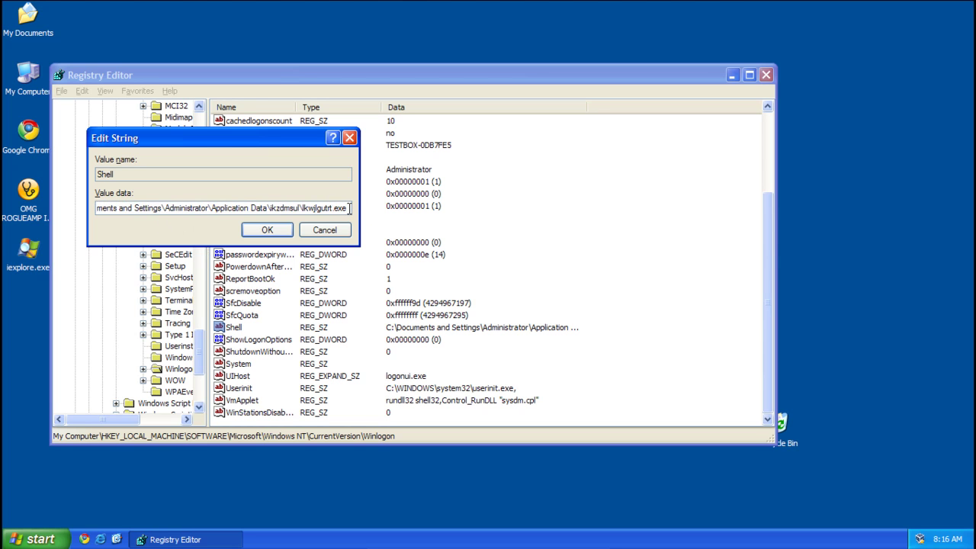
pyautogui.moveTo(350, 207); pyautogui.dragTo(96, 214)
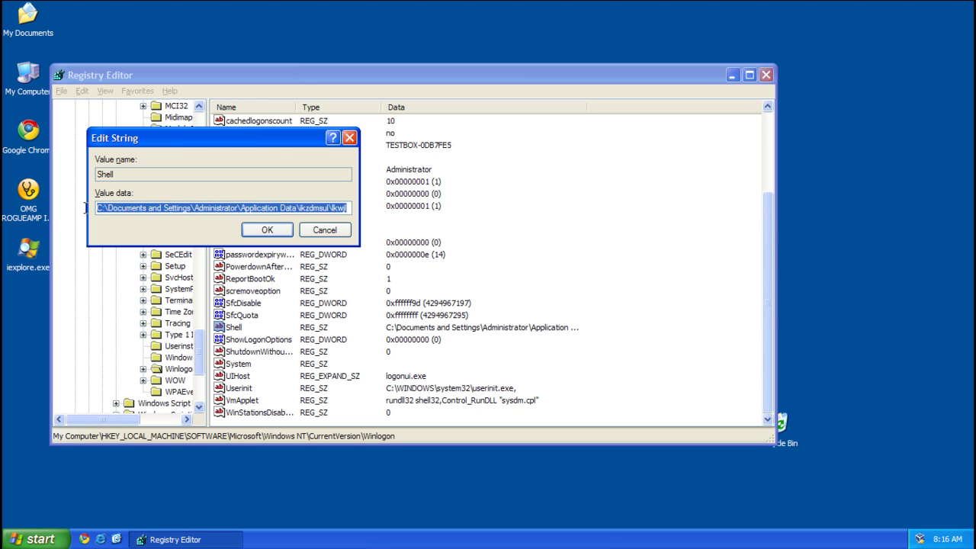
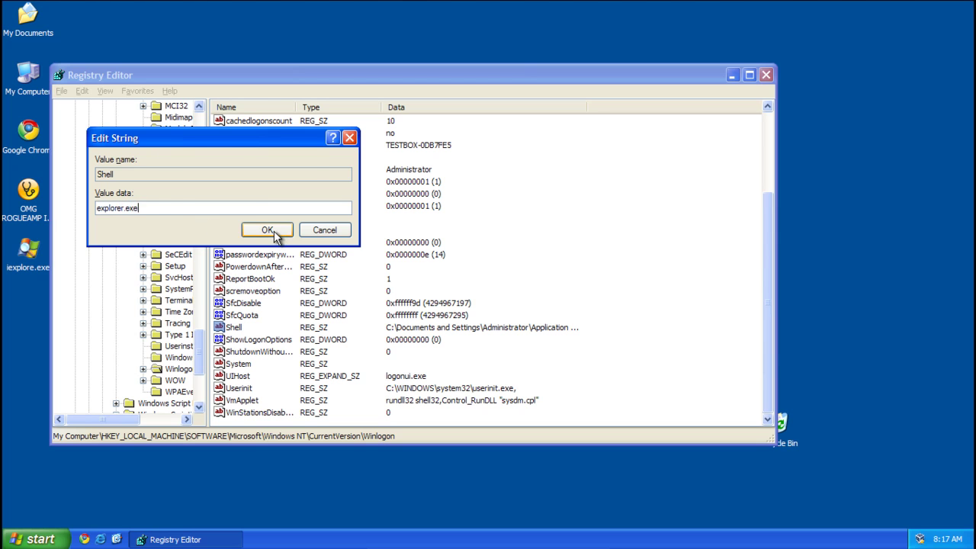
pyautogui.click(269, 230)
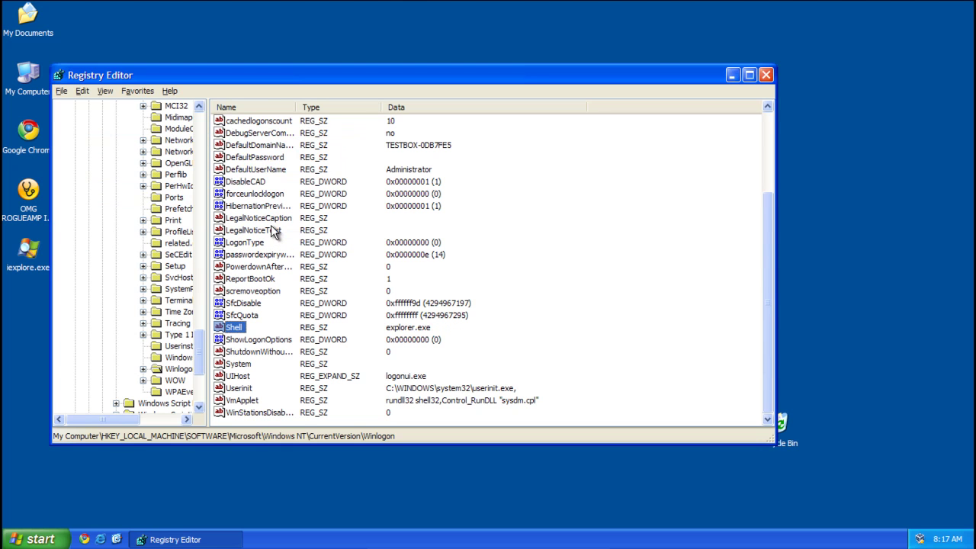
pyautogui.click(766, 75)
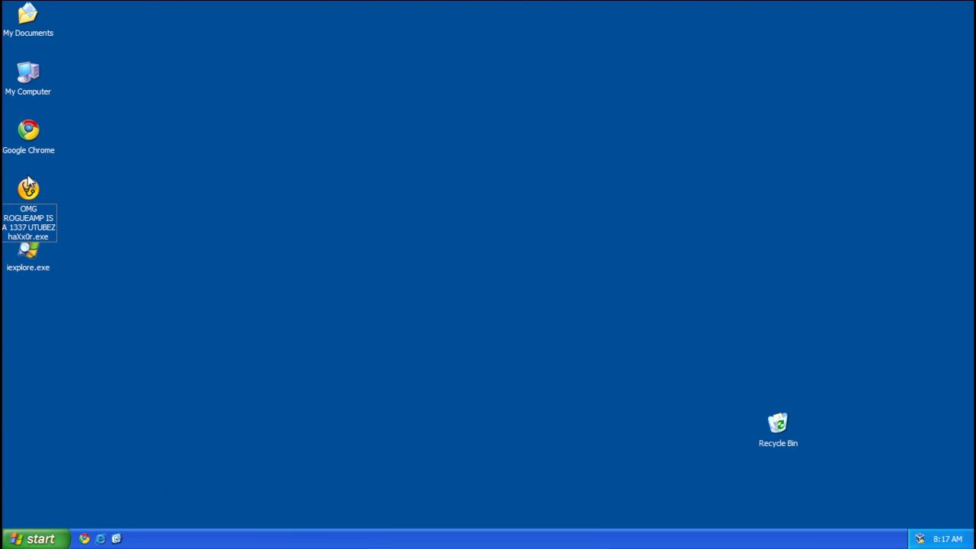
# - Switch to Internet Explorer and load malwareup.org/tools
pyautogui.click(103, 541)
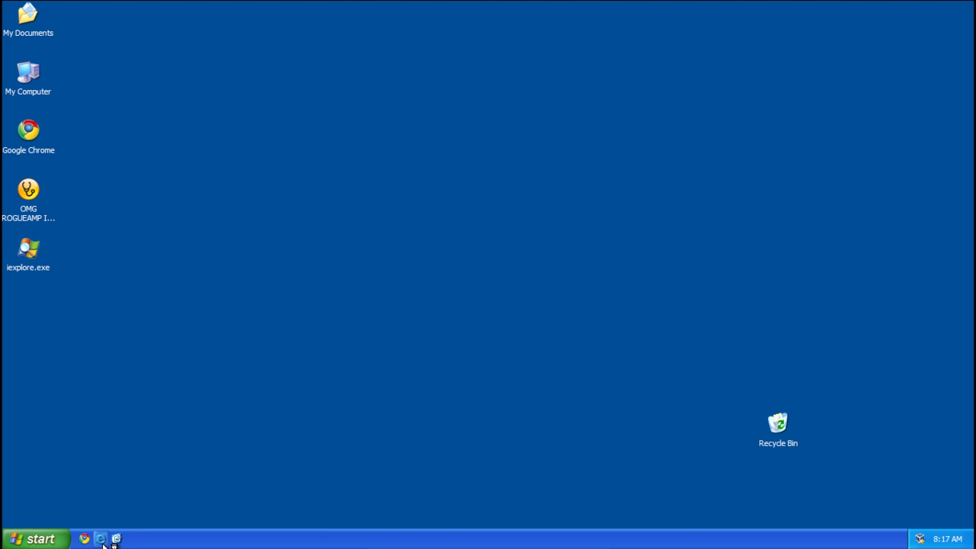
pyautogui.click(586, 309)
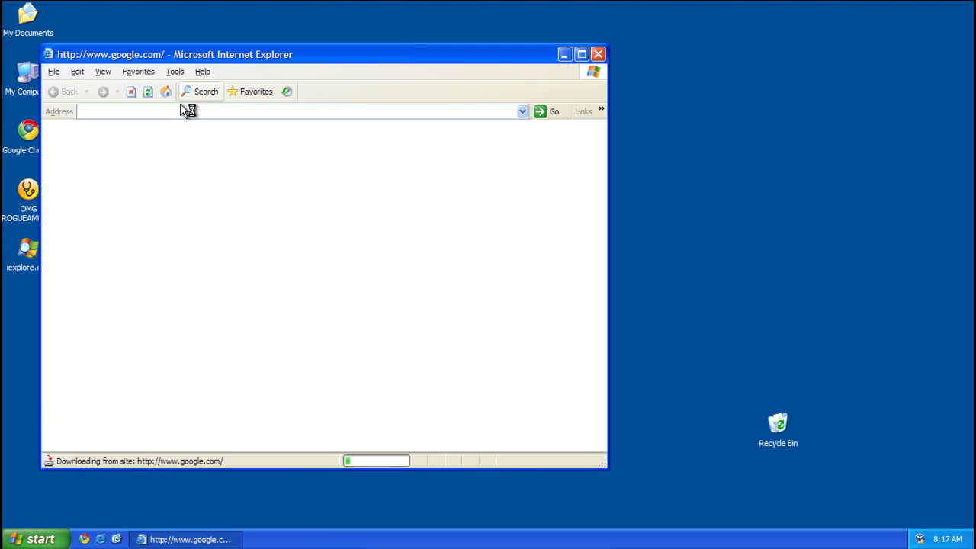
pyautogui.write('malw')
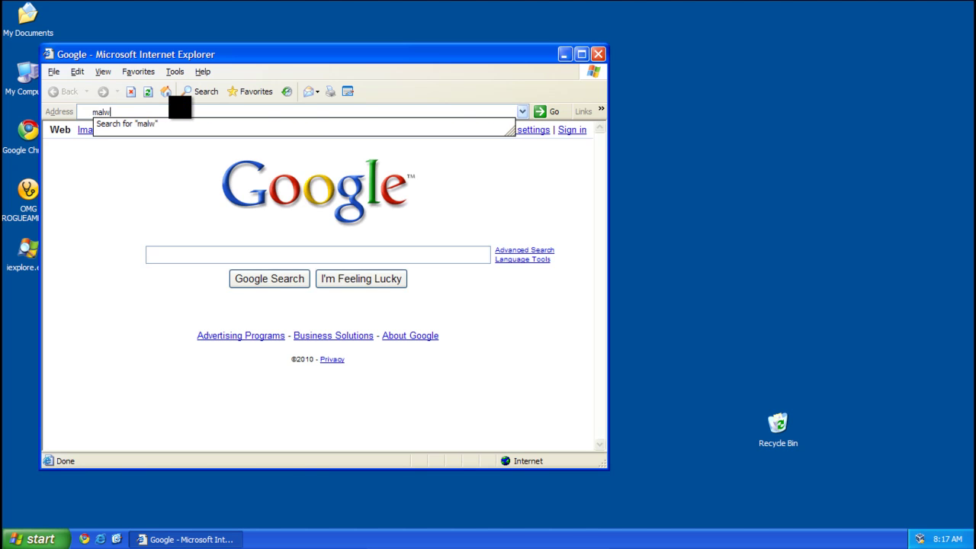
pyautogui.write('areup.org/to')
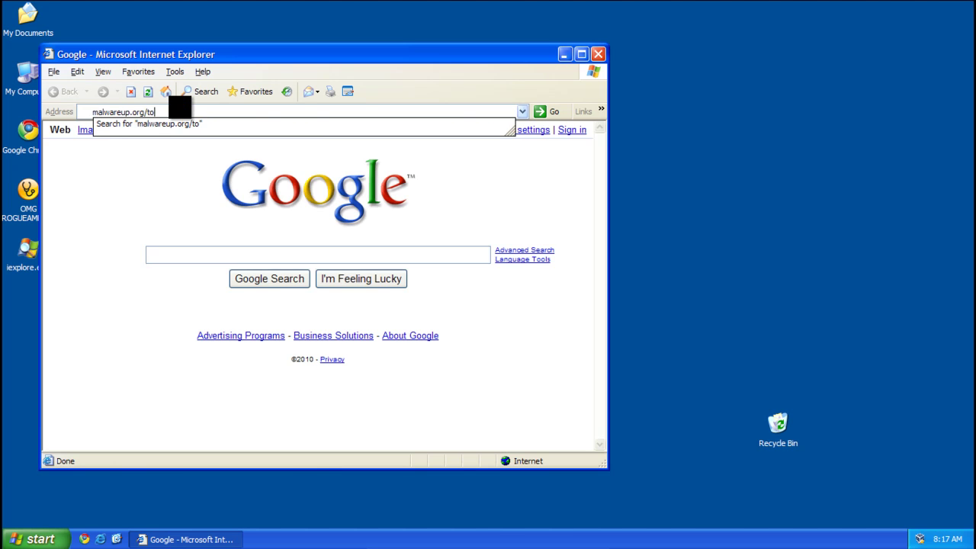
pyautogui.write('ols')
pyautogui.press('Return')
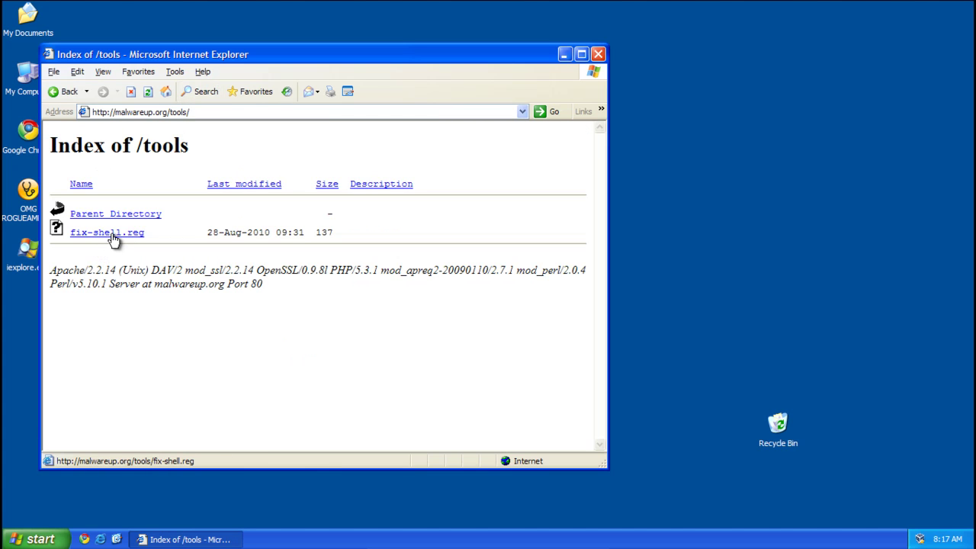
# - Download fix-shell.reg from the tools index and save it to the Desktop
pyautogui.click(110, 237)
pyautogui.click(528, 281)
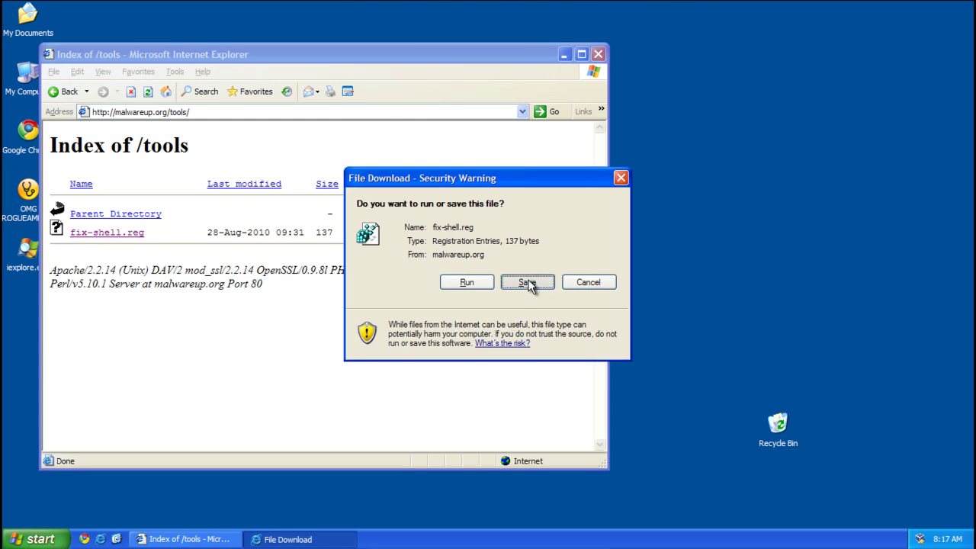
pyautogui.click(724, 455)
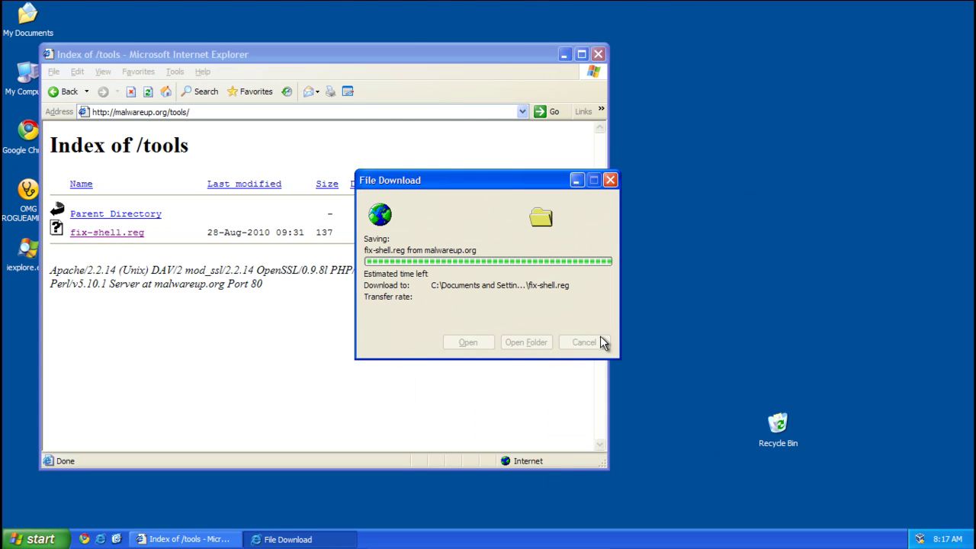
pyautogui.click(573, 345)
# - Run fix-shell.reg from the Desktop and approve adding its information to the registry
pyautogui.doubleClick(28, 309)
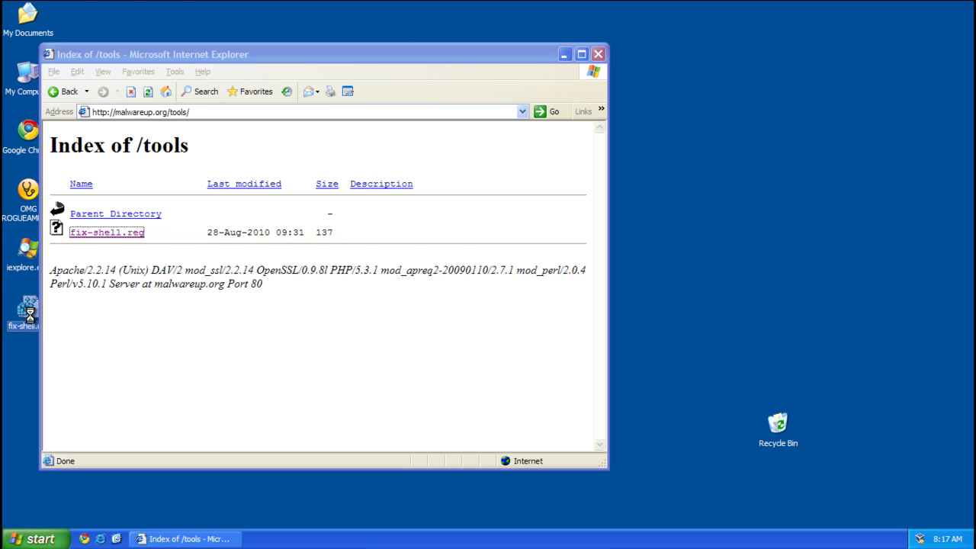
pyautogui.click(528, 284)
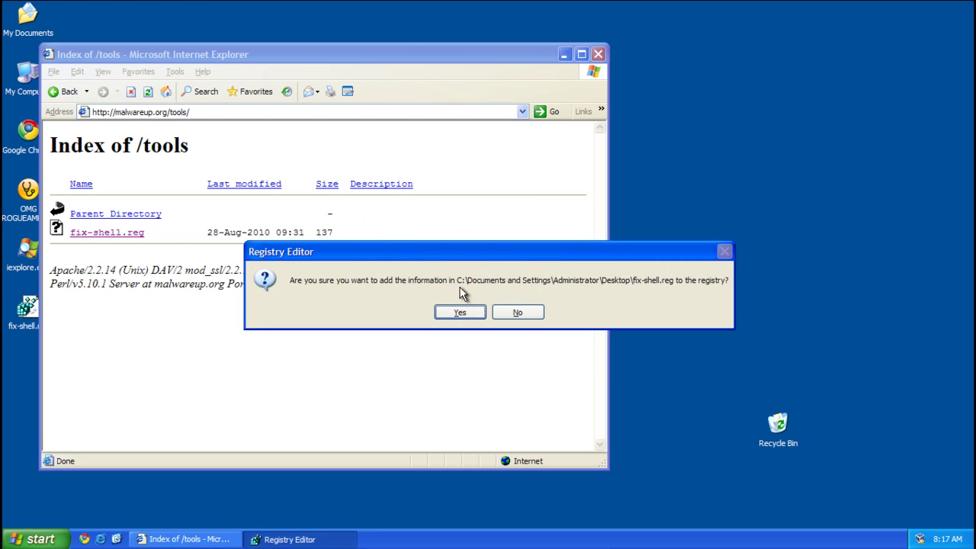
pyautogui.click(450, 315)
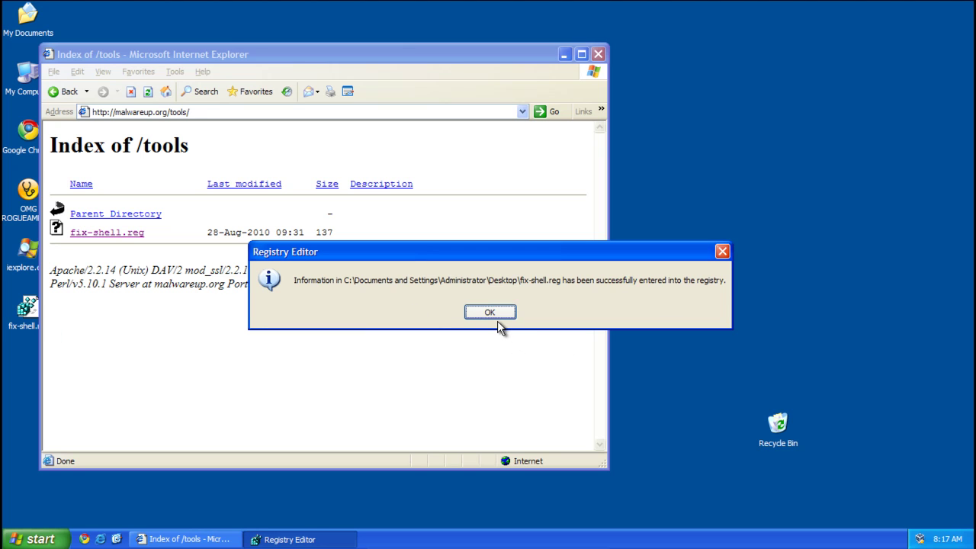
pyautogui.click(499, 315)
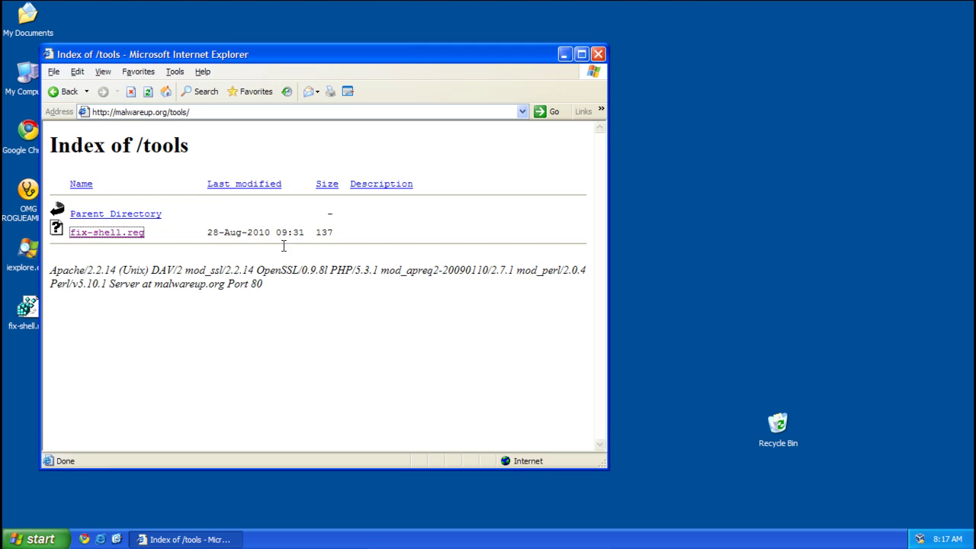
# - Load malwarebytes.org/mbam-download.php, accept the secure connection, and save the Malwarebytes setup file to the Desktop
pyautogui.click(183, 112)
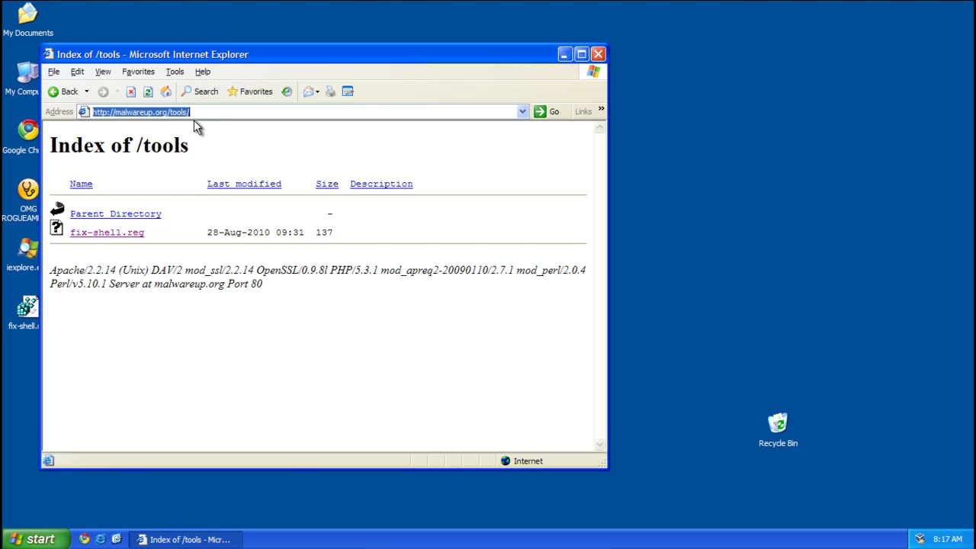
pyautogui.write('m')
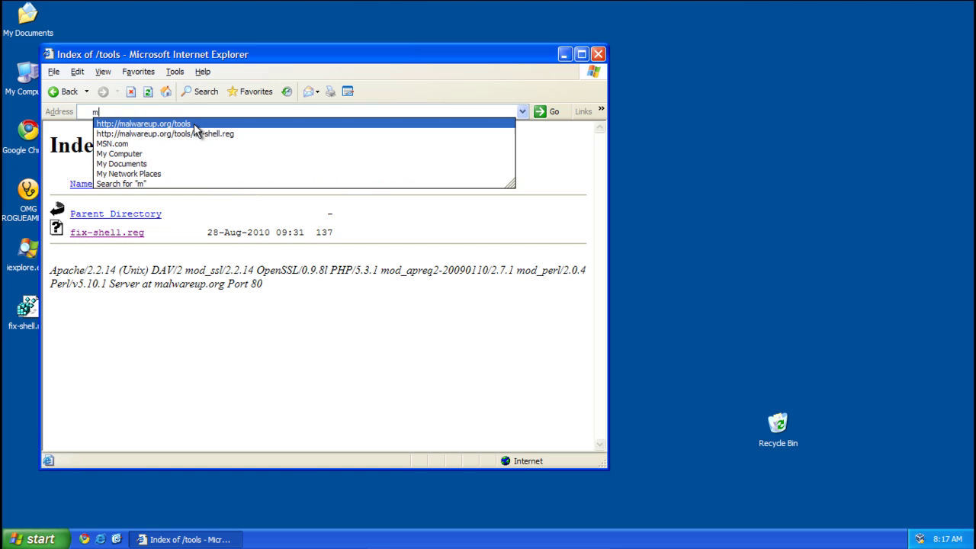
pyautogui.write('alwarebyte')
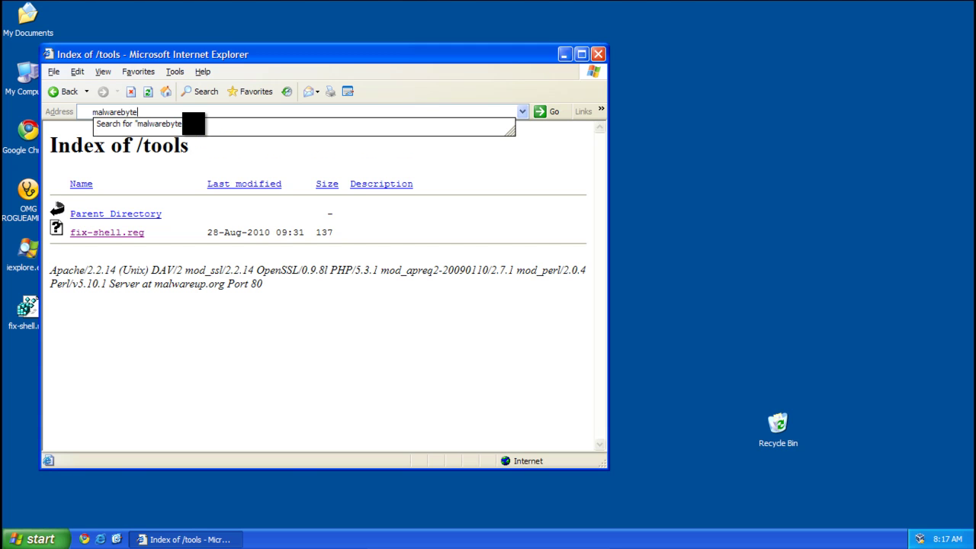
pyautogui.write('s.org/mbam-download.php')
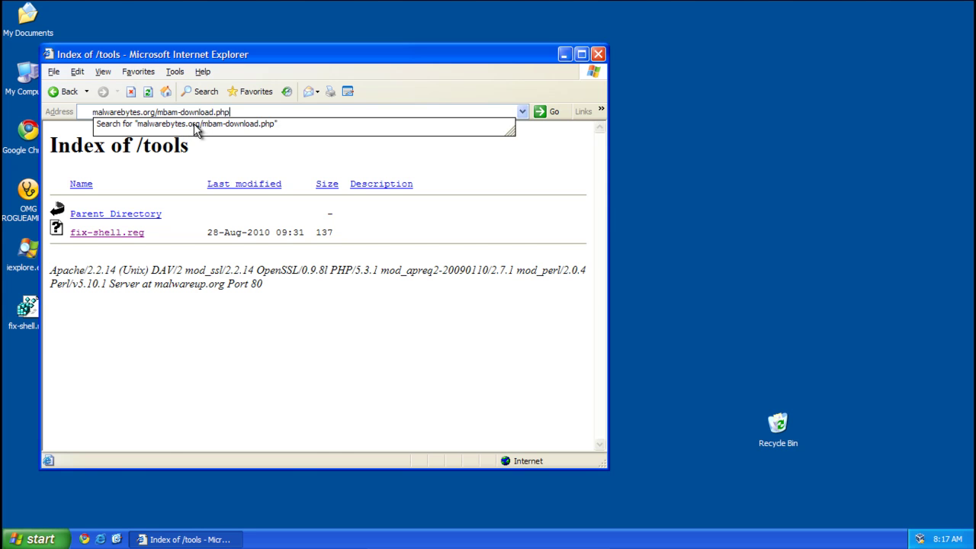
pyautogui.press('Return')
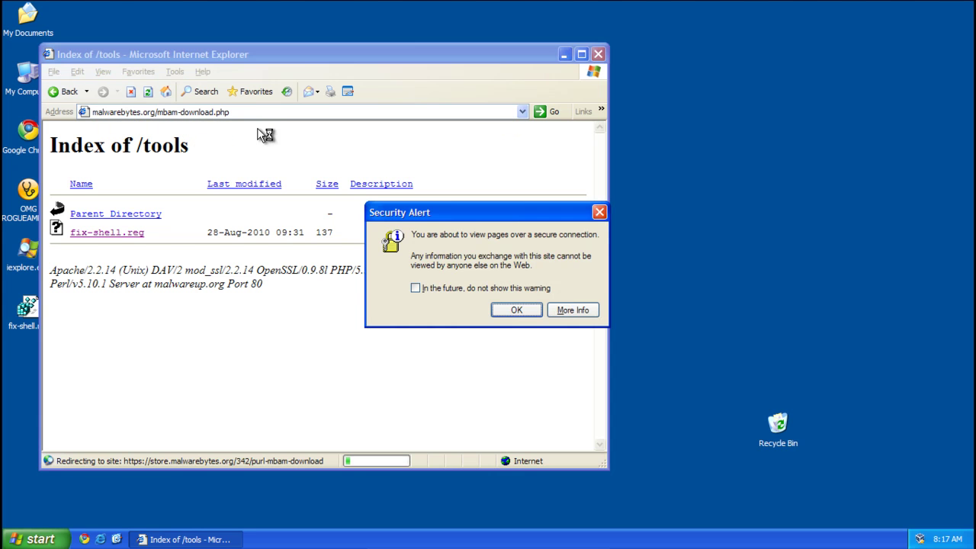
pyautogui.click(506, 283)
pyautogui.click(510, 311)
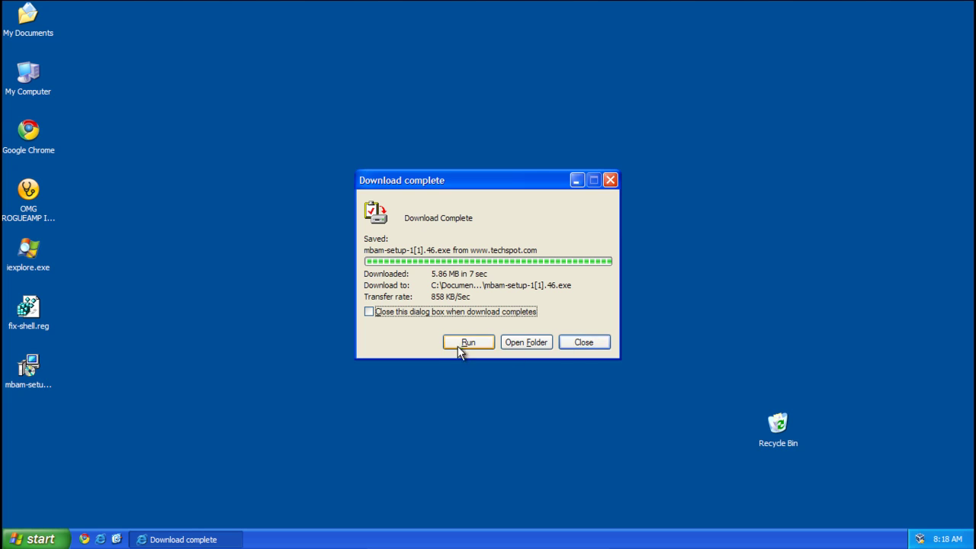
pyautogui.click(568, 343)
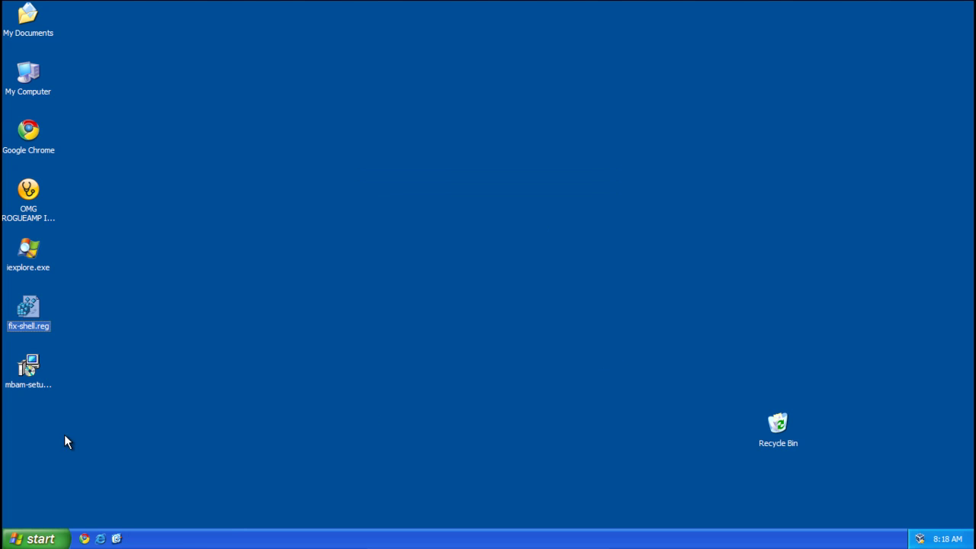
# - Run the Malwarebytes setup file from the Desktop and advance the setup wizard to the license agreement
pyautogui.doubleClick(28, 369)
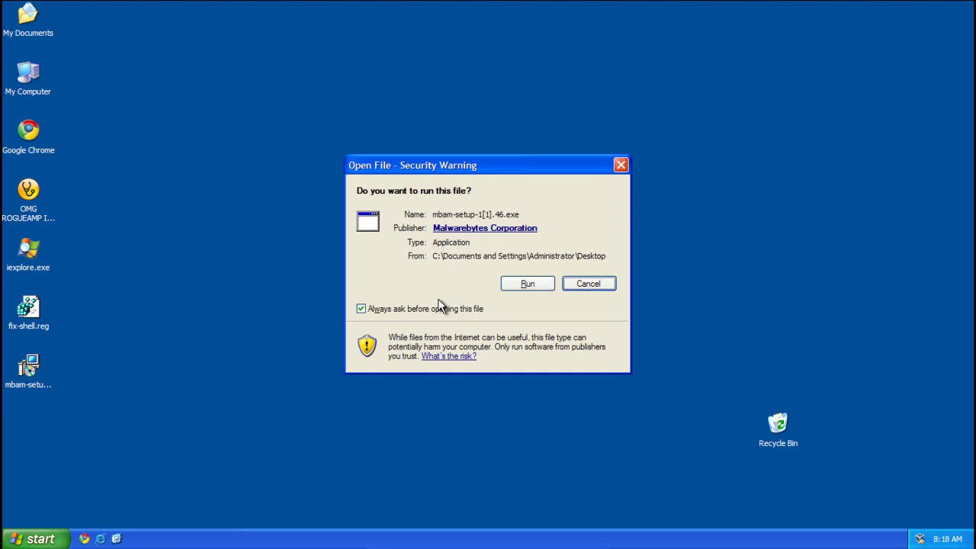
pyautogui.click(531, 282)
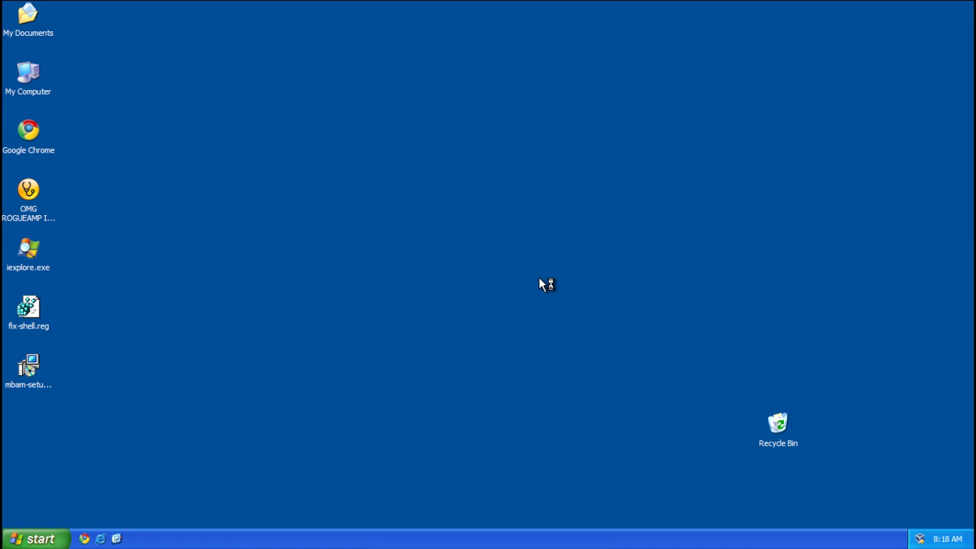
pyautogui.click(514, 306)
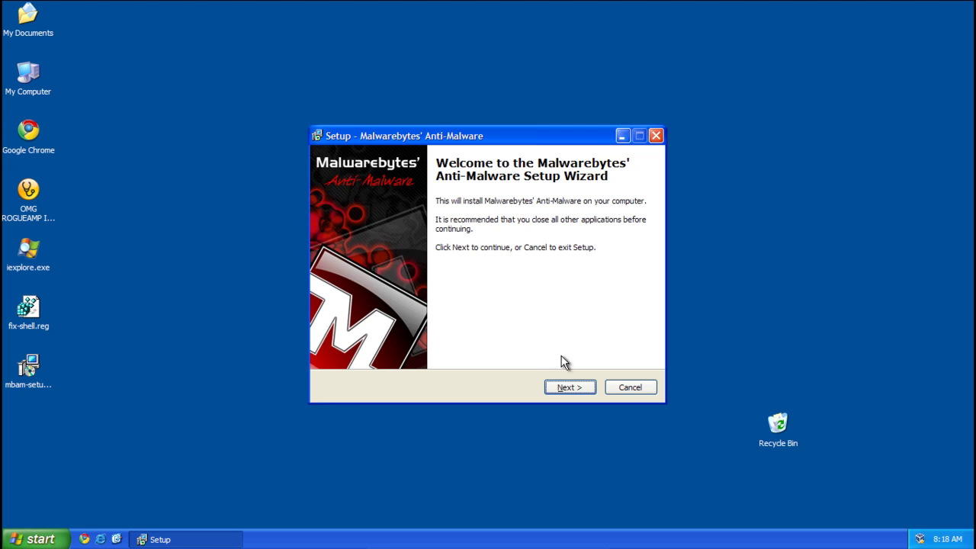
pyautogui.click(552, 386)
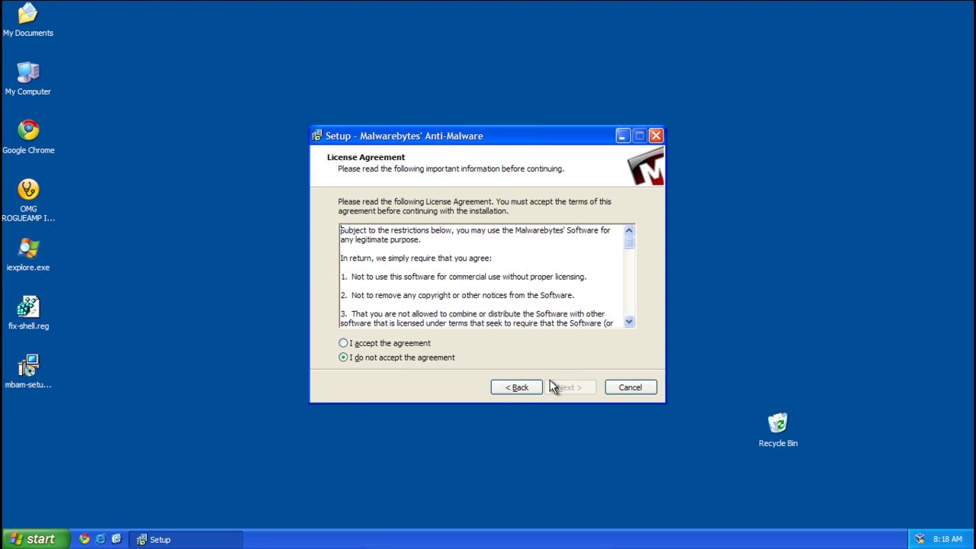
# - Accept the license agreement, install Malwarebytes' Anti-Malware with a desktop icon, and finish setup with updating and launching enabled
pyautogui.click(427, 344)
pyautogui.click(569, 388)
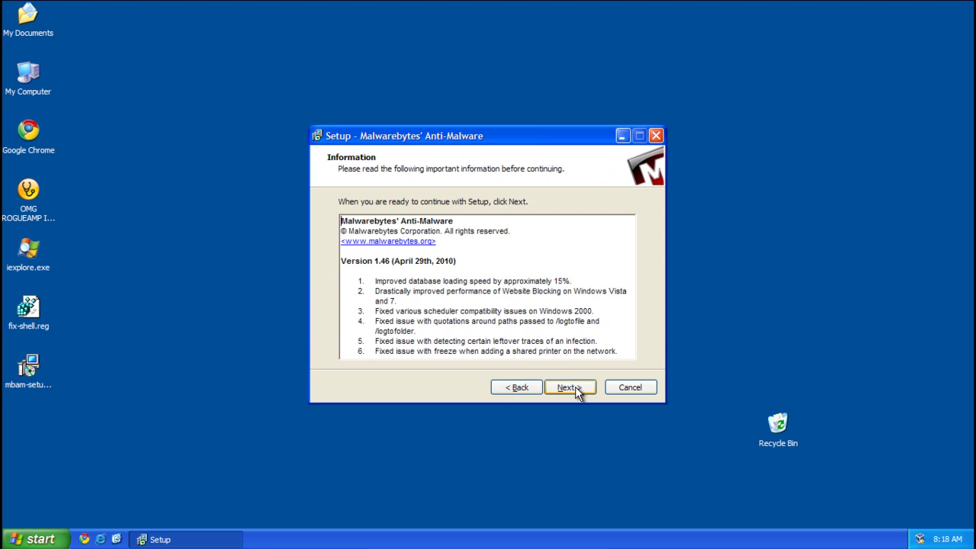
pyautogui.click(572, 387)
pyautogui.click(574, 388)
pyautogui.click(573, 387)
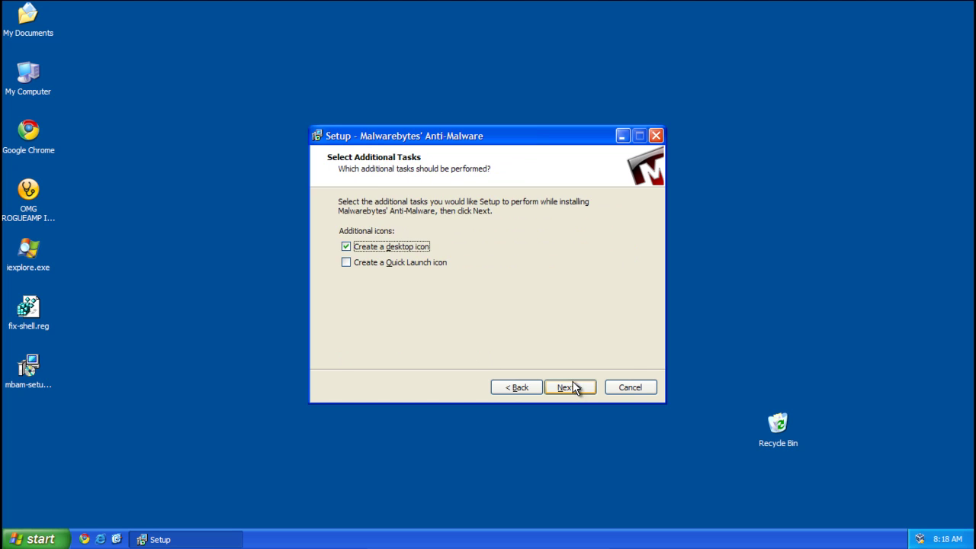
pyautogui.click(573, 388)
pyautogui.click(573, 387)
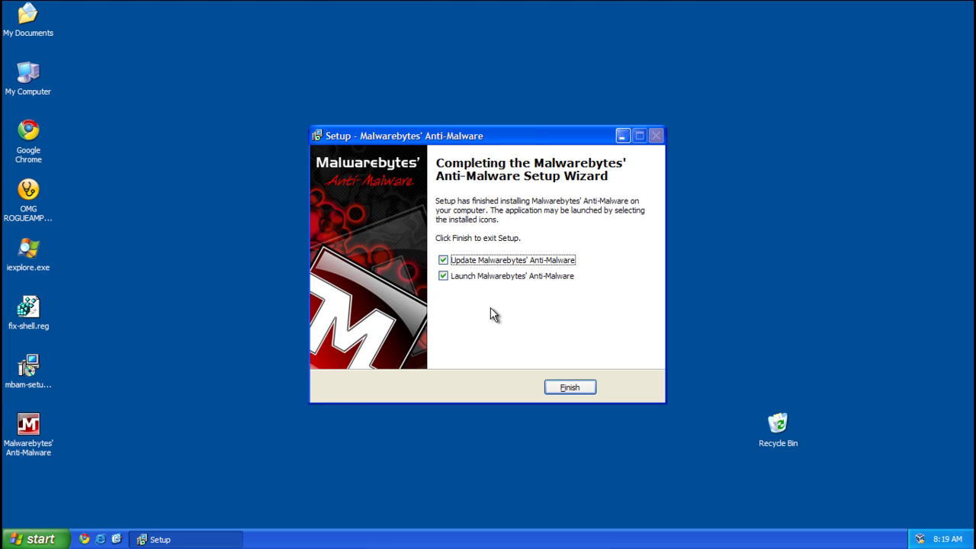
pyautogui.click(560, 390)
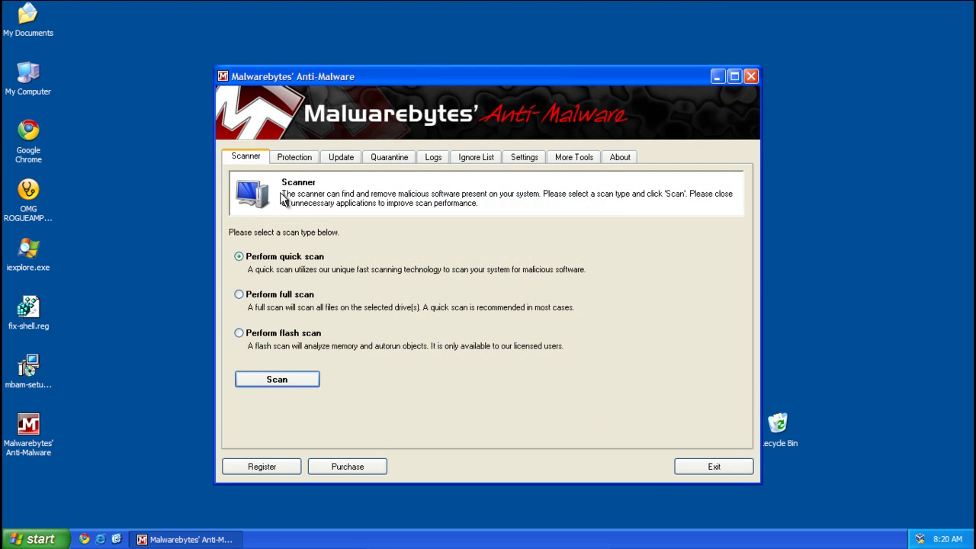
# - Check for Malwarebytes' Anti-Malware database updates and dismiss the update message
pyautogui.click(345, 158)
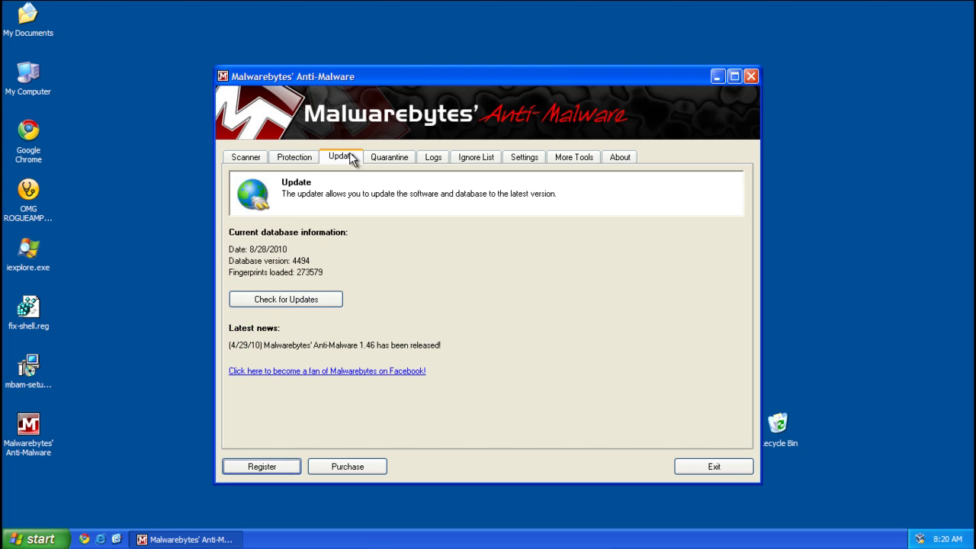
pyautogui.click(276, 303)
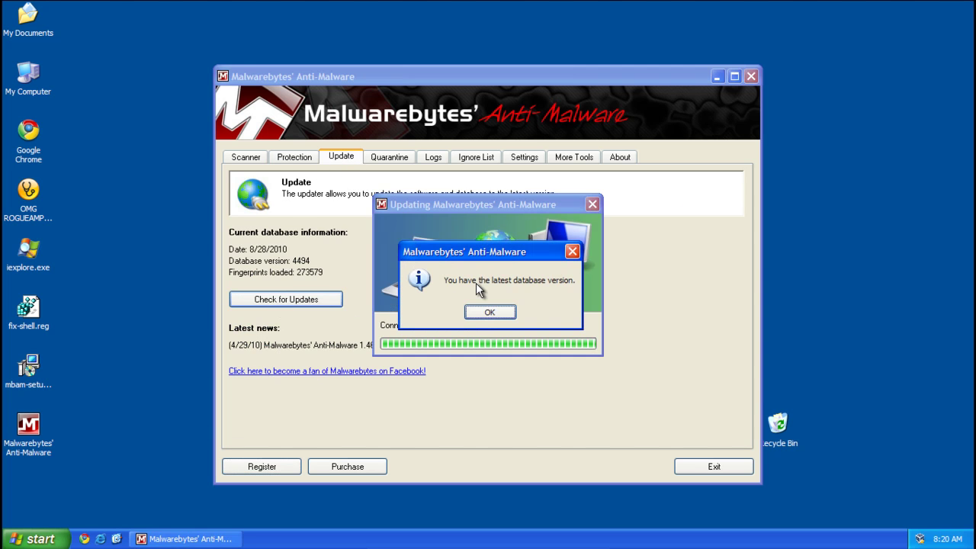
pyautogui.click(489, 312)
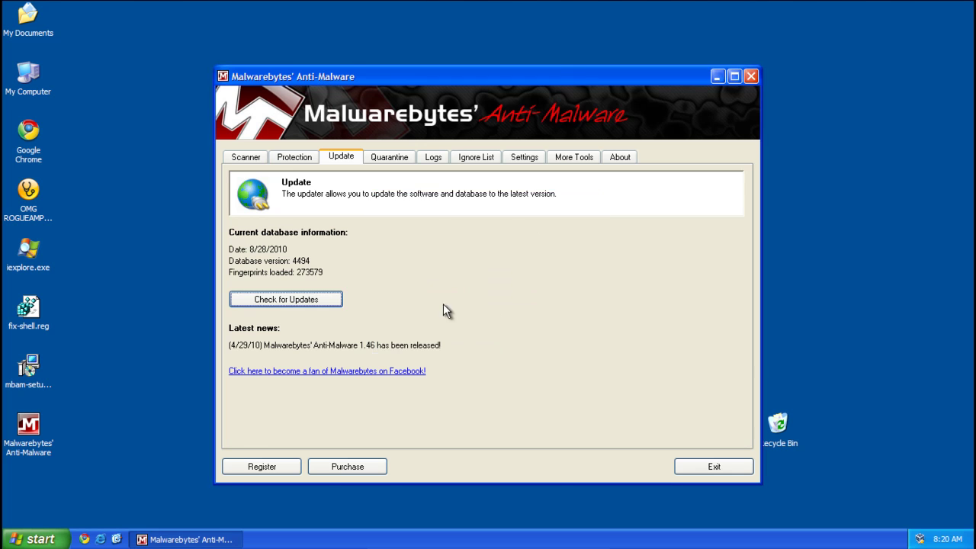
# - Perform a quick scan of the system and show the list of infected objects
pyautogui.click(261, 158)
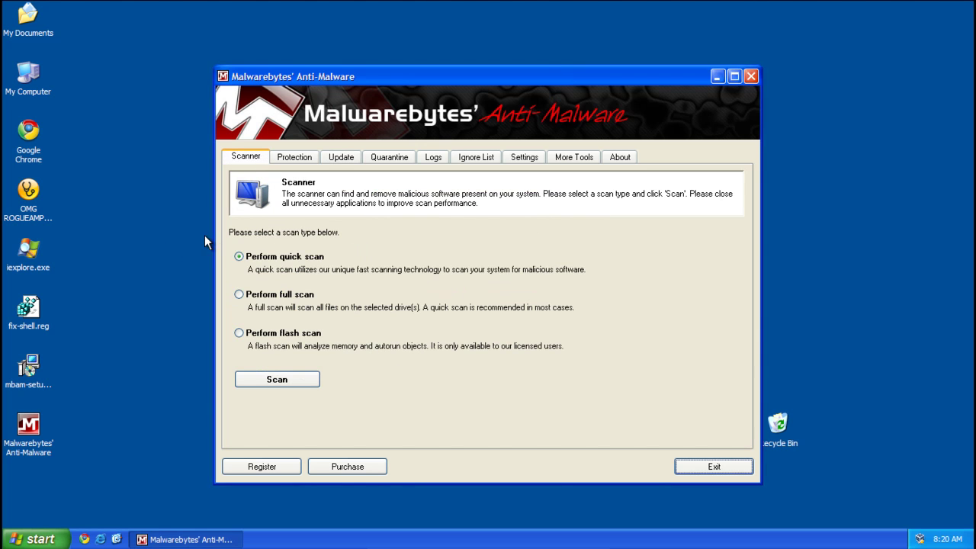
pyautogui.click(278, 380)
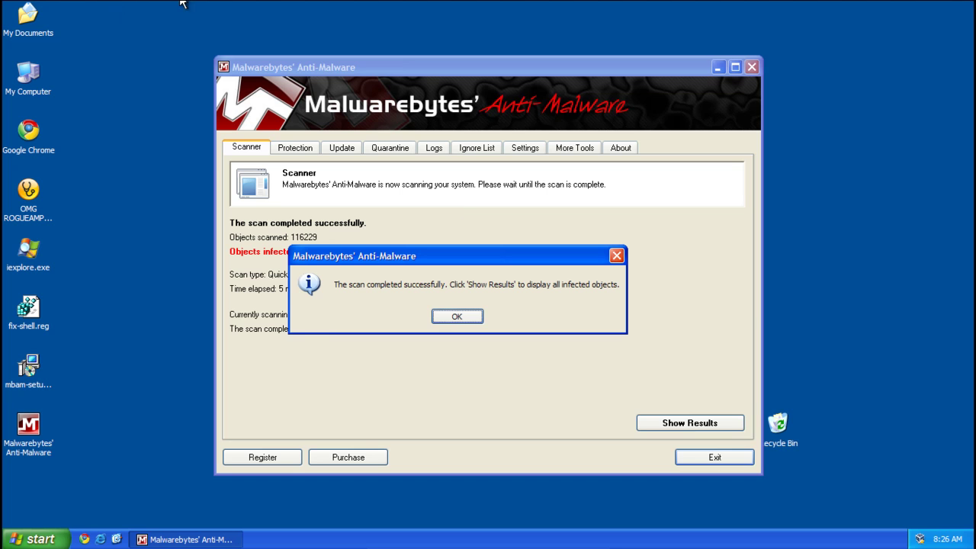
pyautogui.click(450, 316)
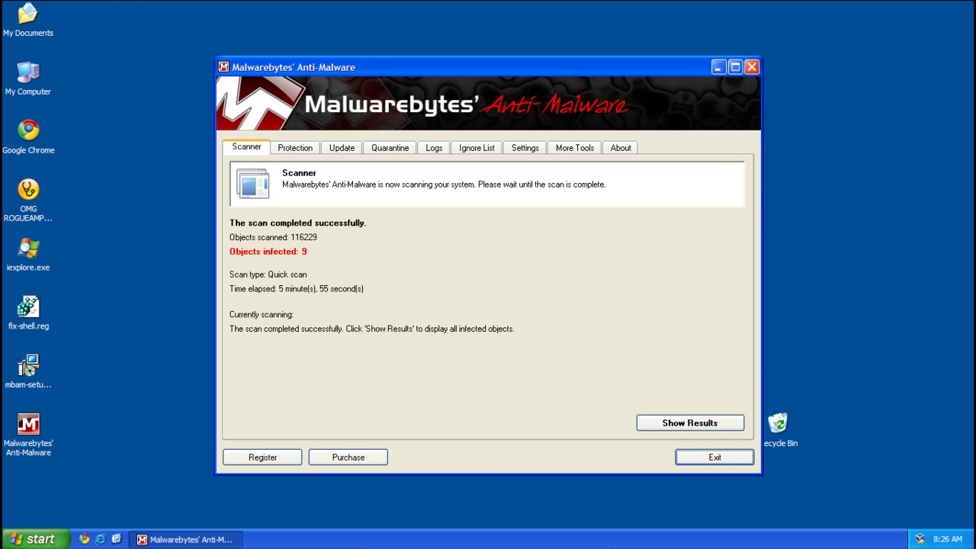
pyautogui.click(685, 427)
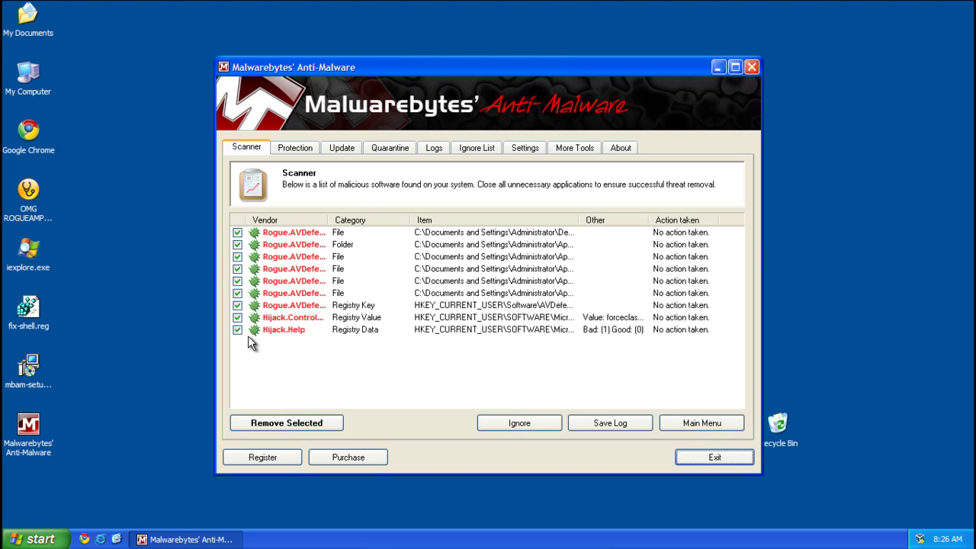
# - Remove all selected infected items, close the scan log in Notepad, and agree to restart the computer
pyautogui.click(321, 426)
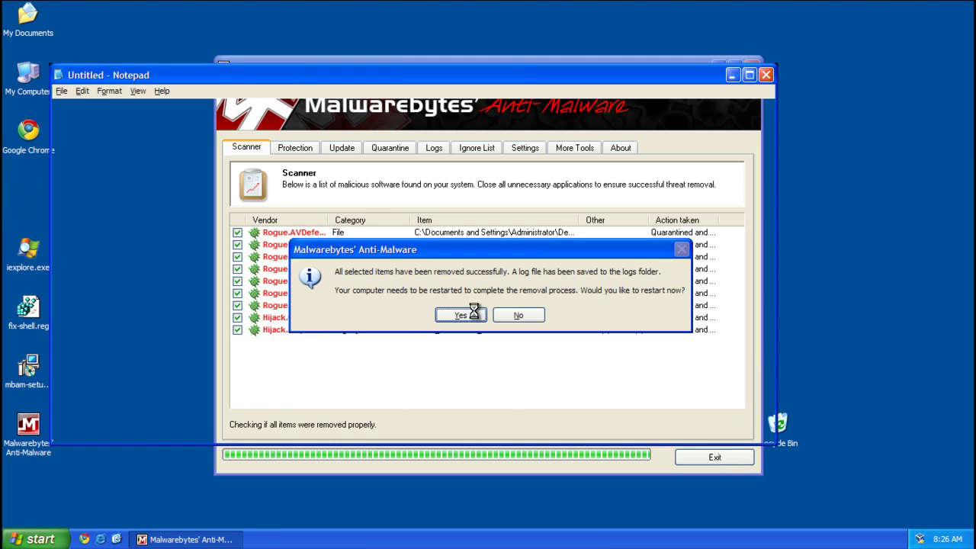
pyautogui.click(462, 314)
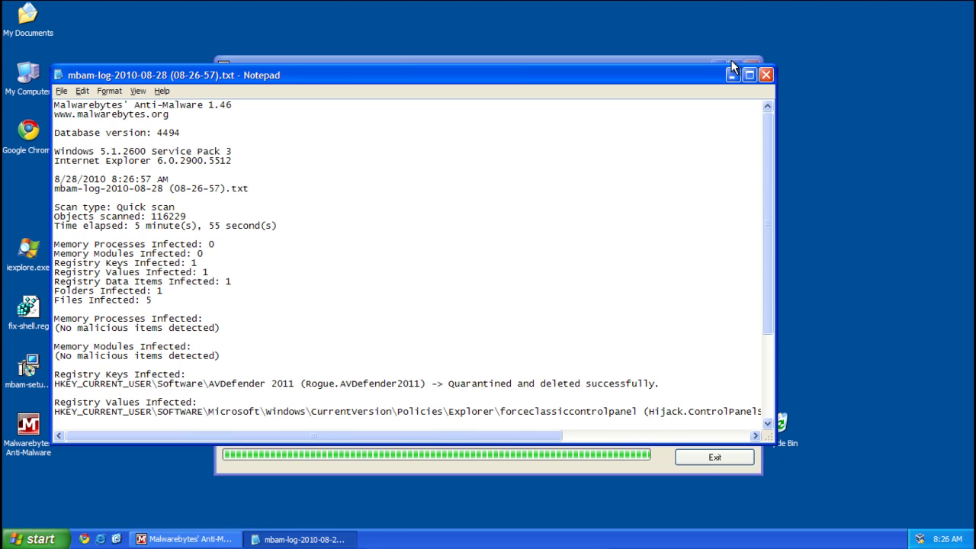
pyautogui.click(766, 74)
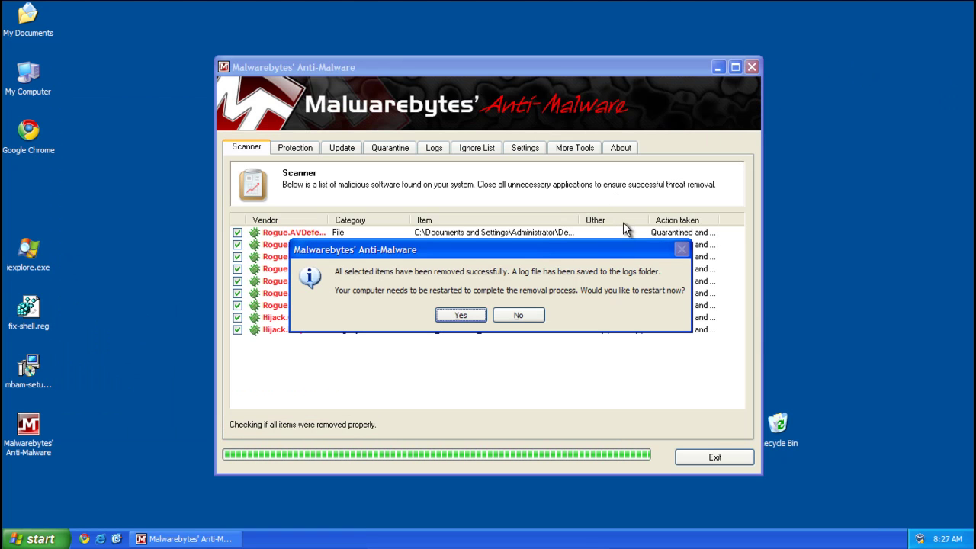
pyautogui.click(464, 316)
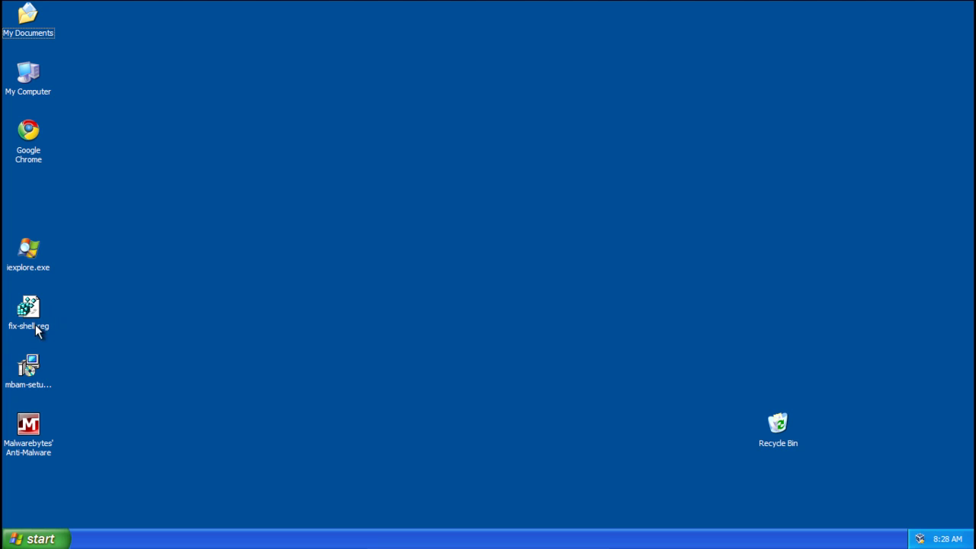
# - Move fix-shell.reg and the Malwarebytes setup file from the Desktop to the Recycle Bin
pyautogui.moveTo(35, 324); pyautogui.dragTo(770, 446)
pyautogui.moveTo(46, 371); pyautogui.dragTo(772, 431)
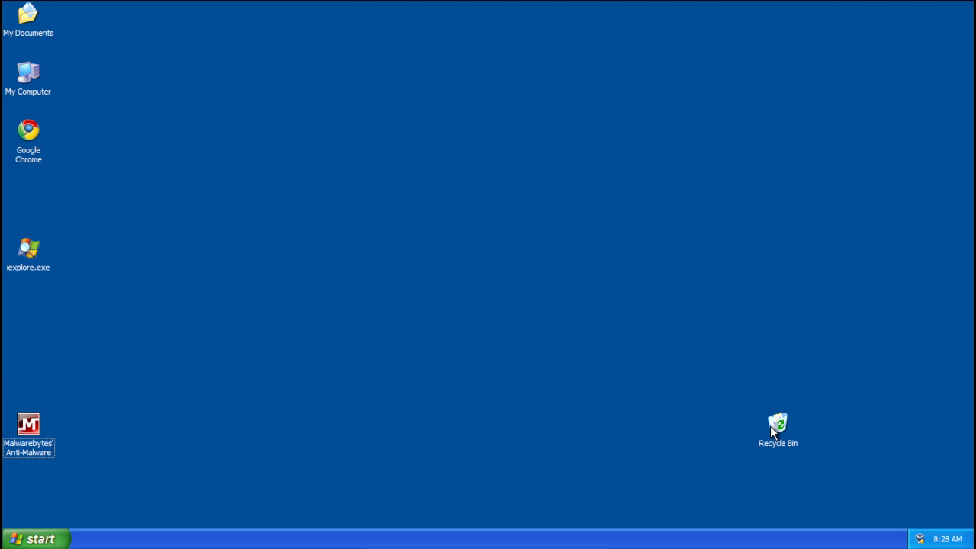